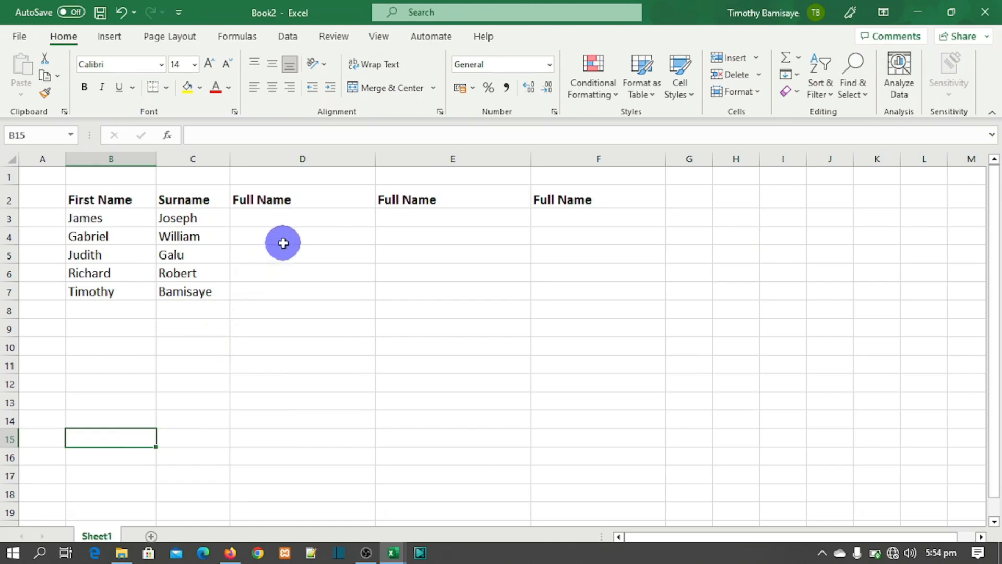
Join the first row's first name and surname in cell D3 with =CONCATENATE(B3,C3)
left_click(318, 222)
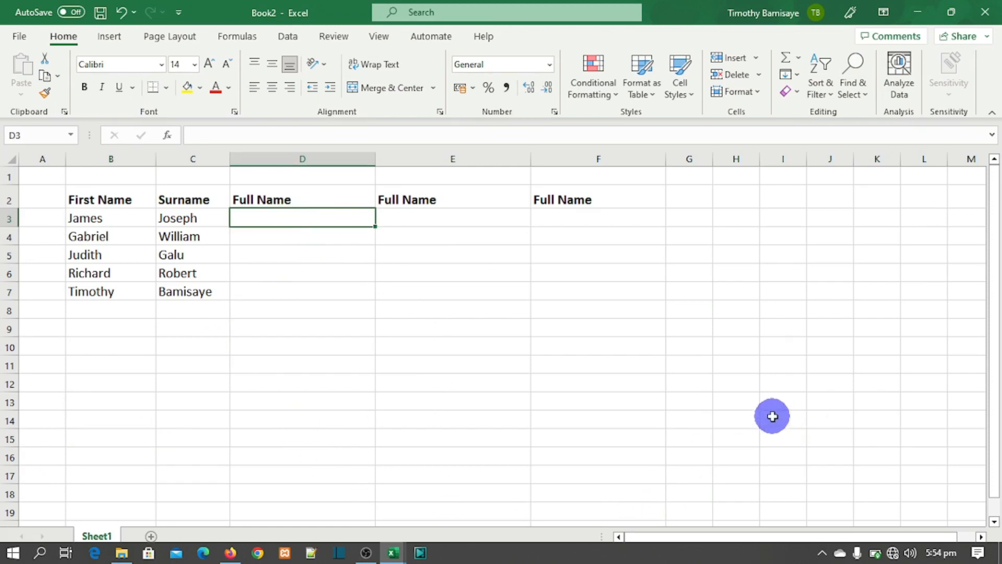
type("=")
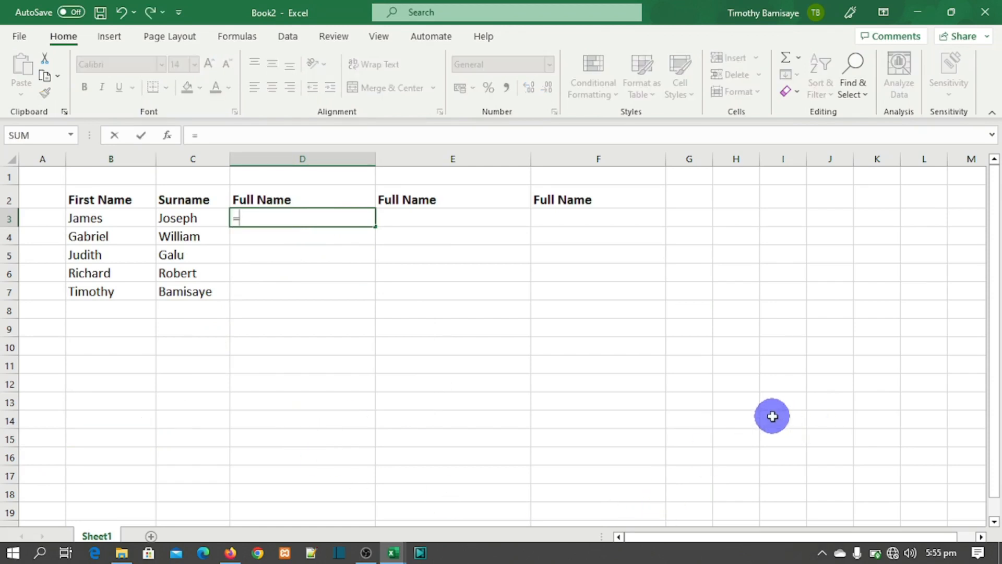
type("concate")
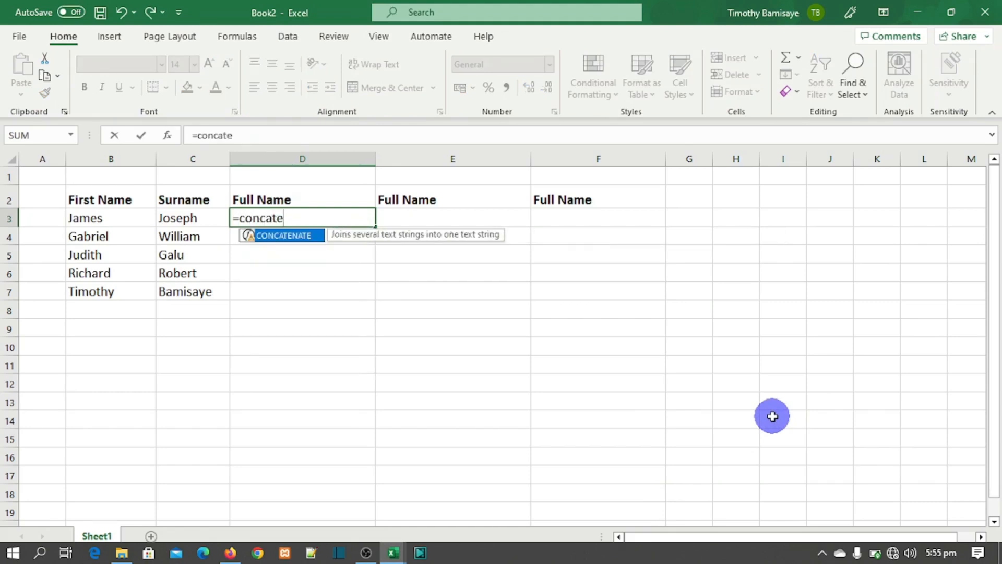
type("nate(")
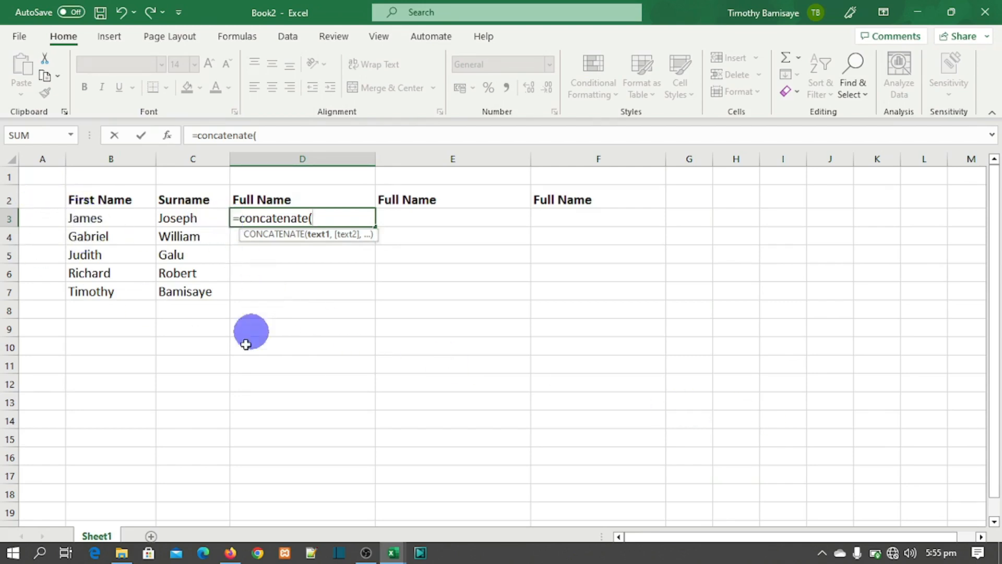
type("b3")
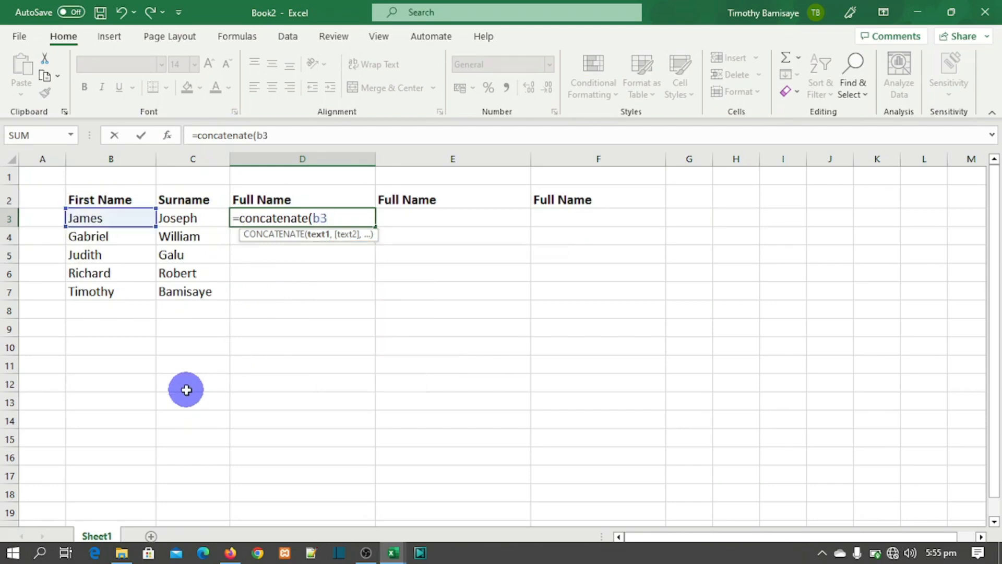
type(",c3")
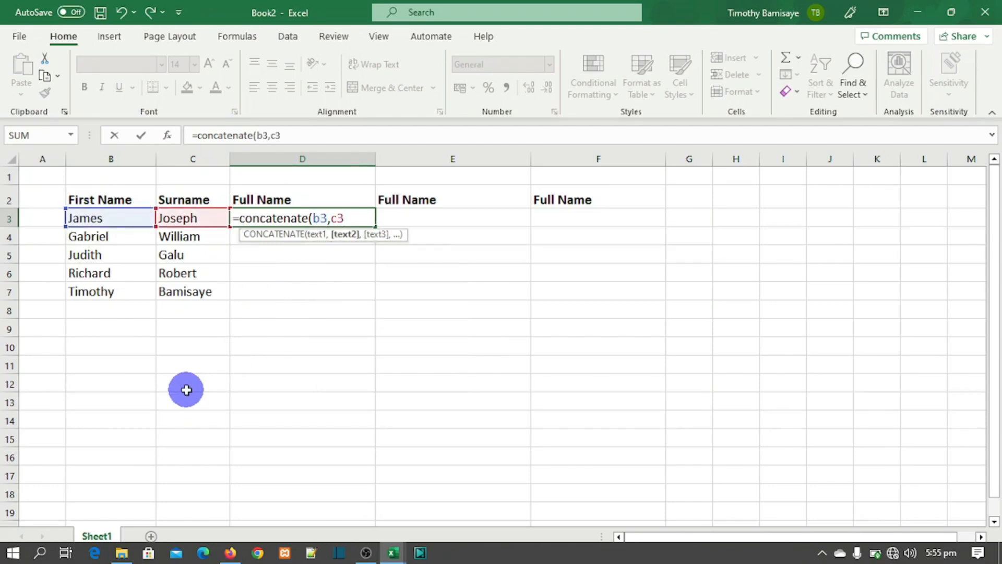
type(")")
key("Return")
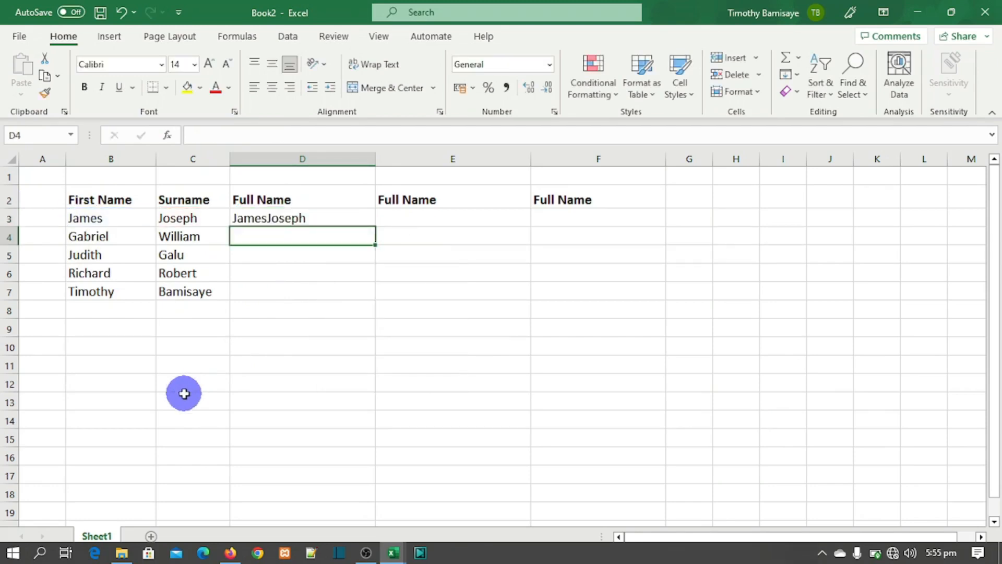
Insert a " " space argument between B3 and C3 in D3's formula and fill it down to D7
left_click(364, 221)
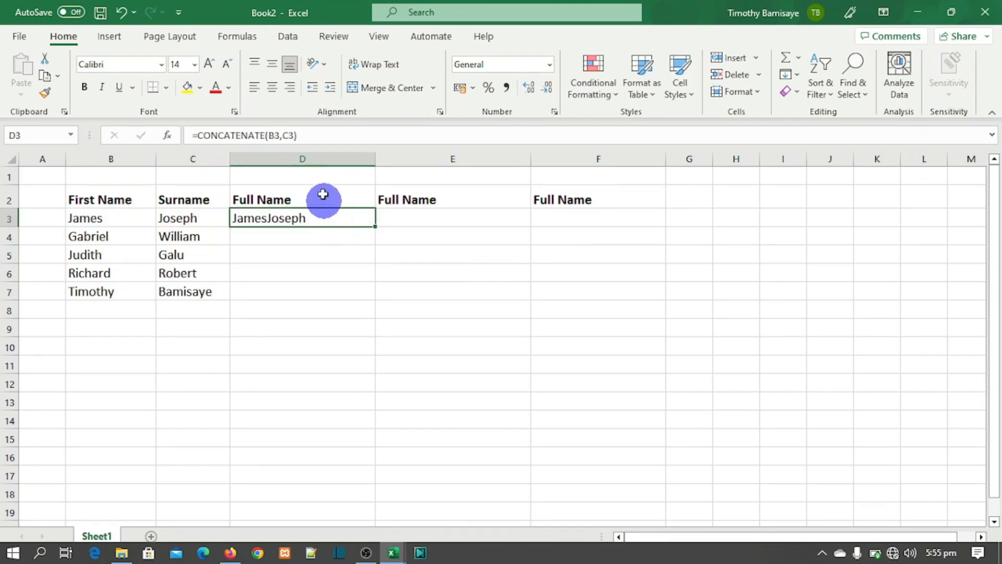
left_click(326, 138)
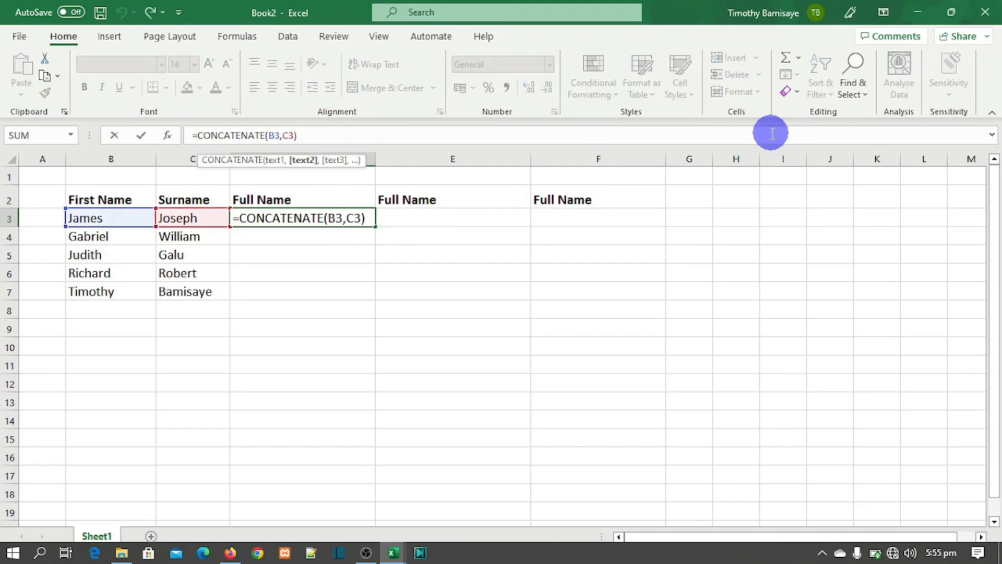
type("\"")
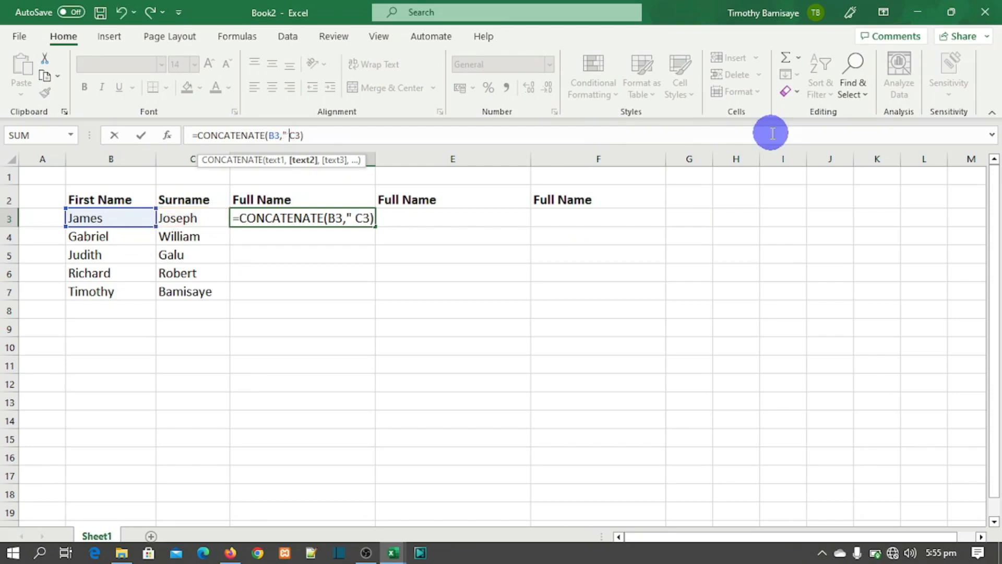
type(" \",")
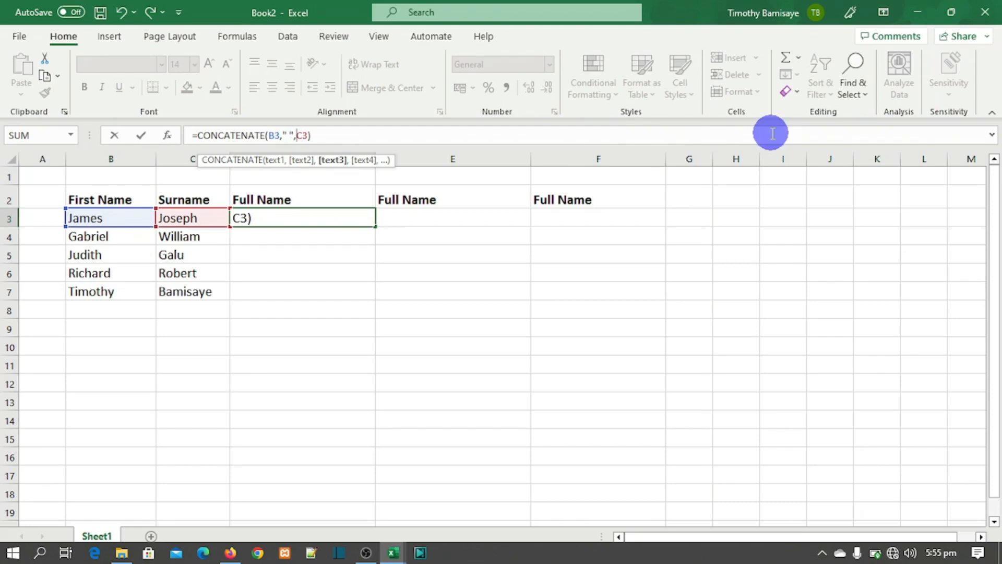
key("Return")
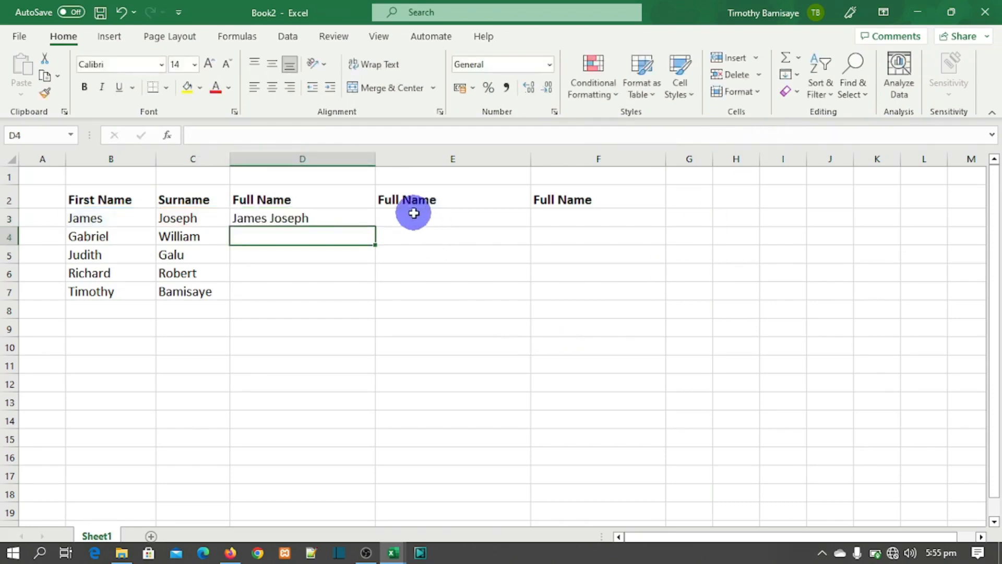
left_click(362, 218)
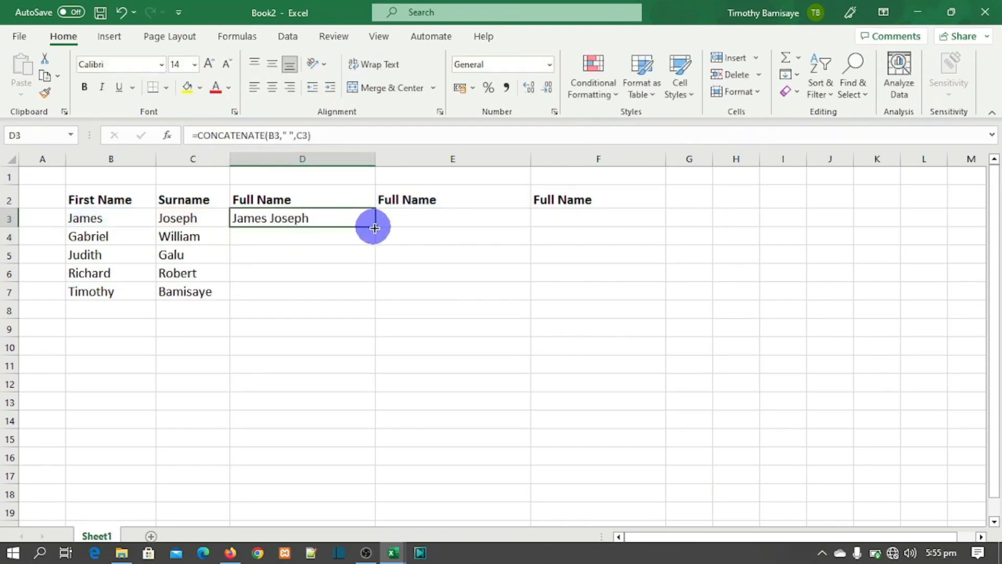
double_click(374, 227)
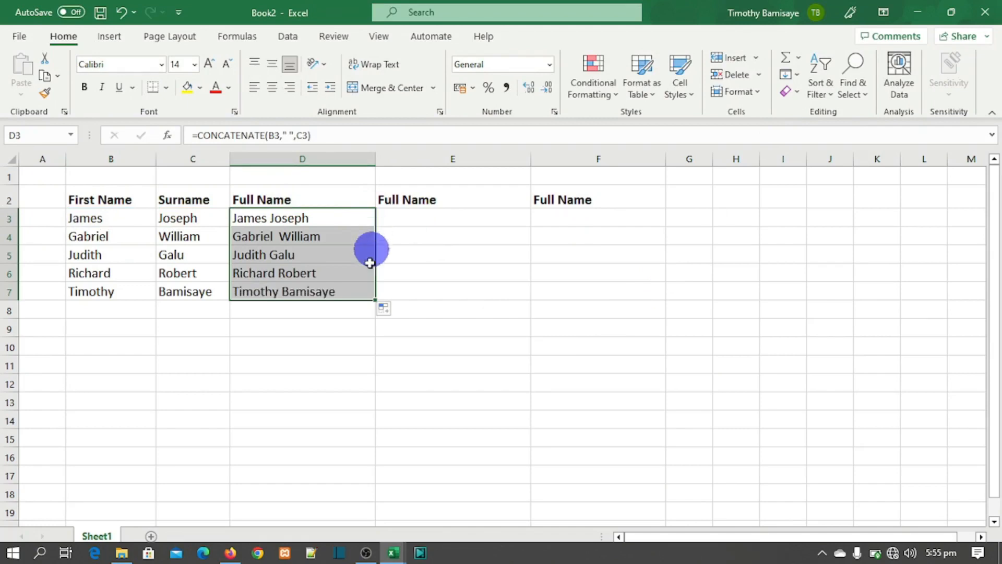
Write the formula =concatenate(b3," ",c3) as plain text in cell D10
left_click(249, 349)
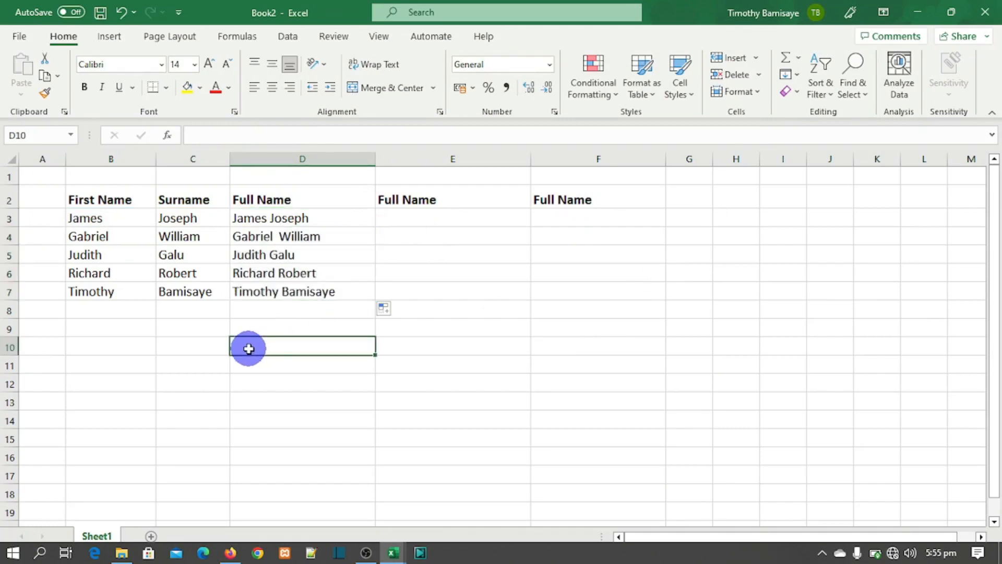
type("'")
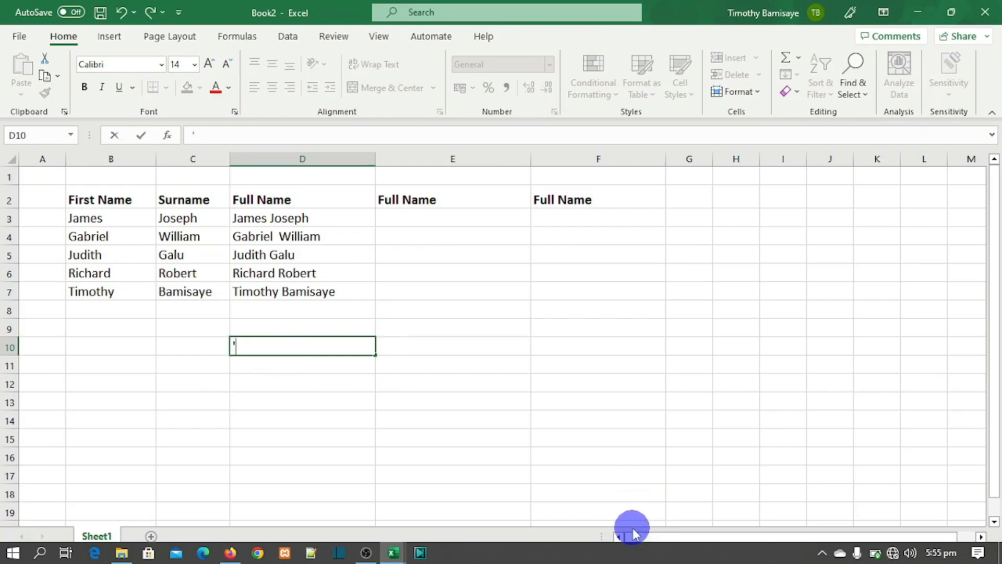
type("=concatenate(b3,\" \",c3)")
key("Return")
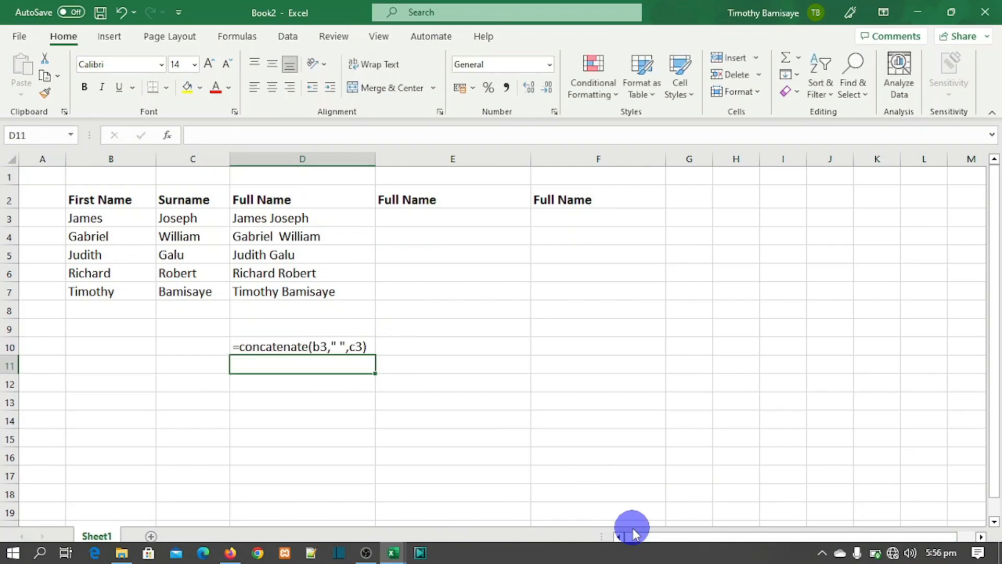
Enter =TEXTJOIN(" ",TRUE,B3,C3) in cell E3 and fill the formula down to E7
left_click(399, 216)
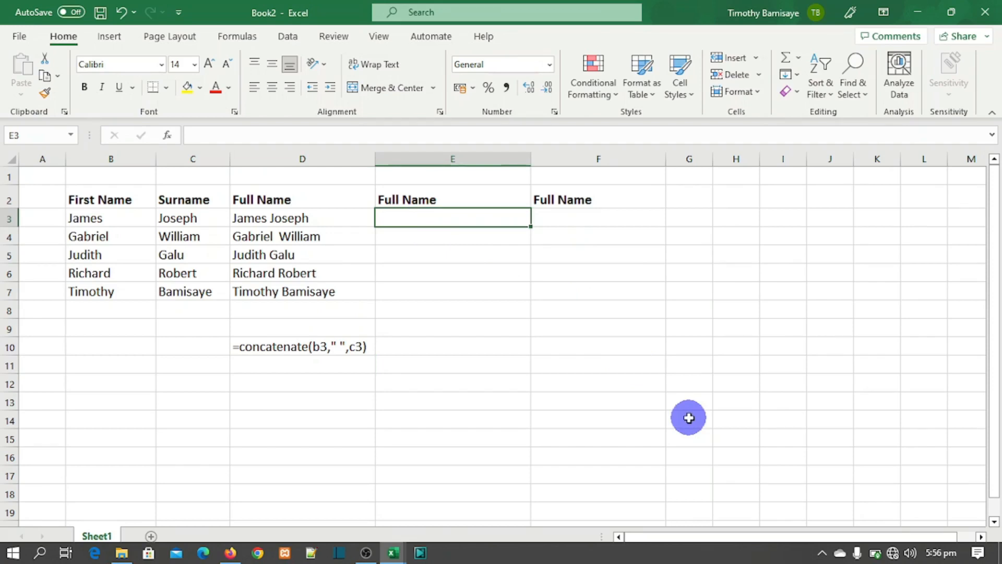
type("=txe")
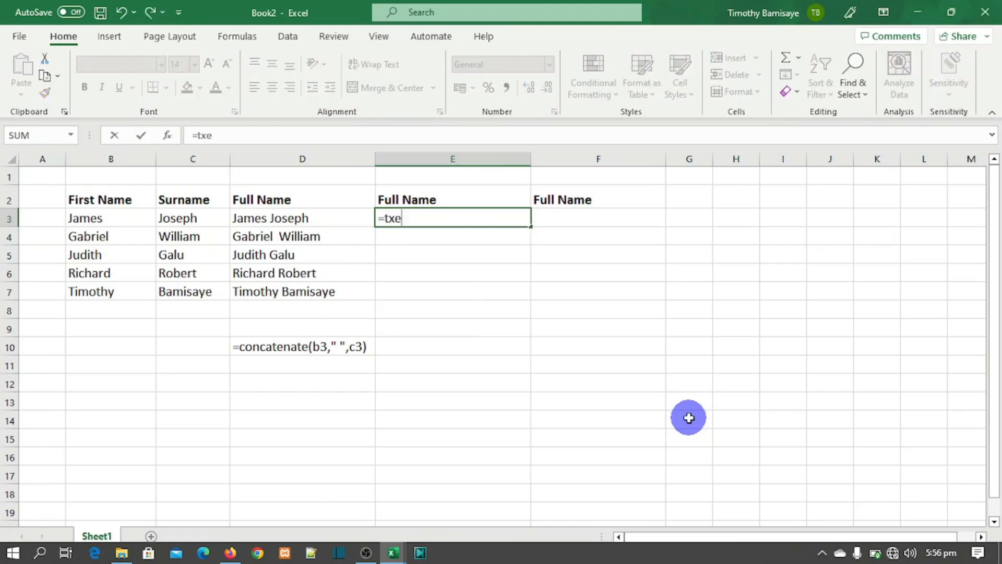
key("BackSpace")
key("BackSpace")
type("extjoin")
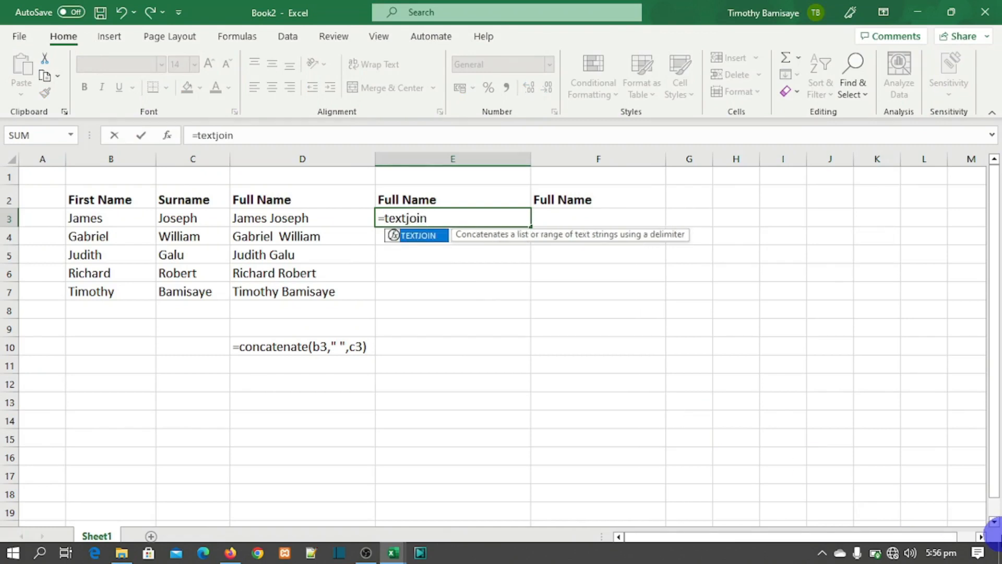
type("(")
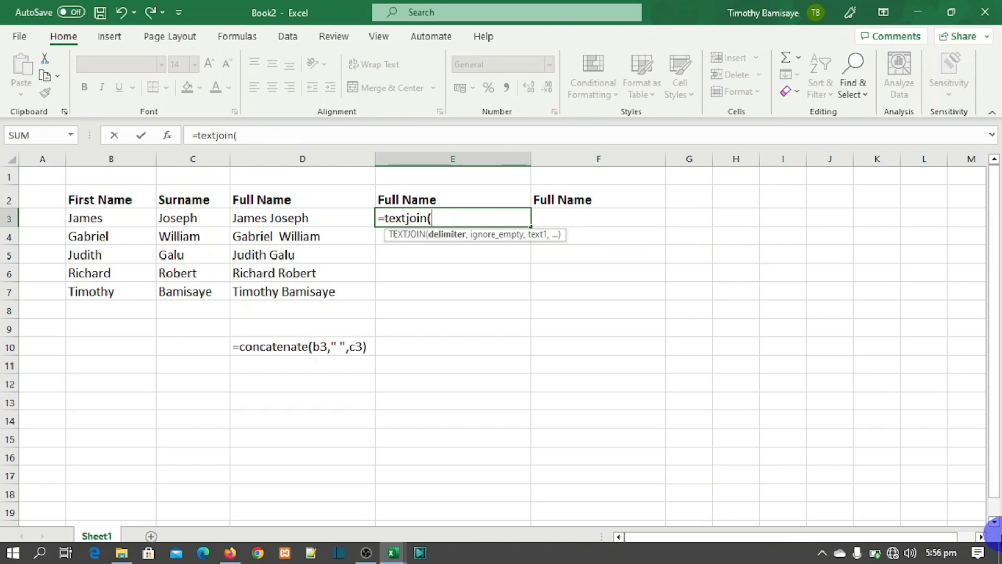
type("\" \",")
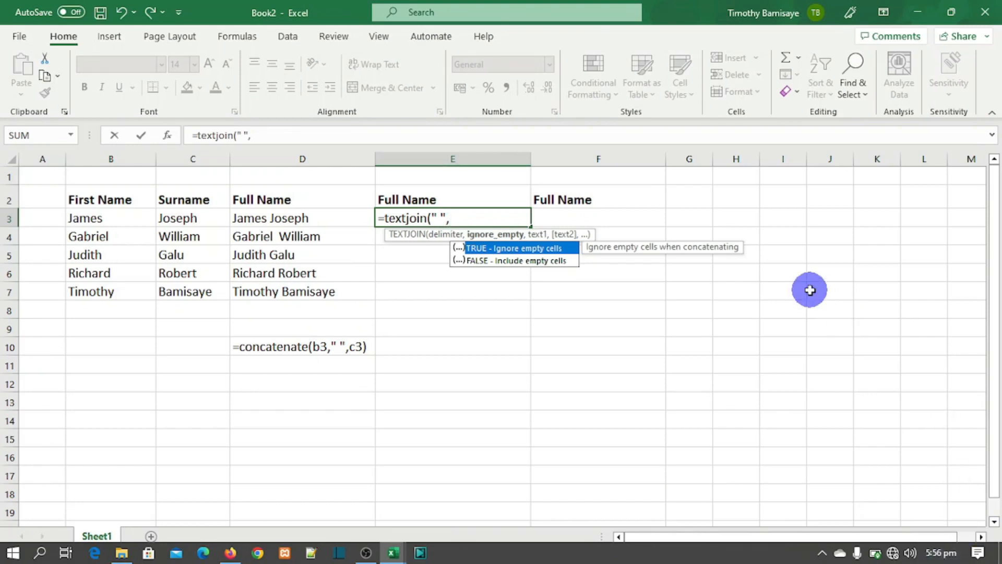
type("true,")
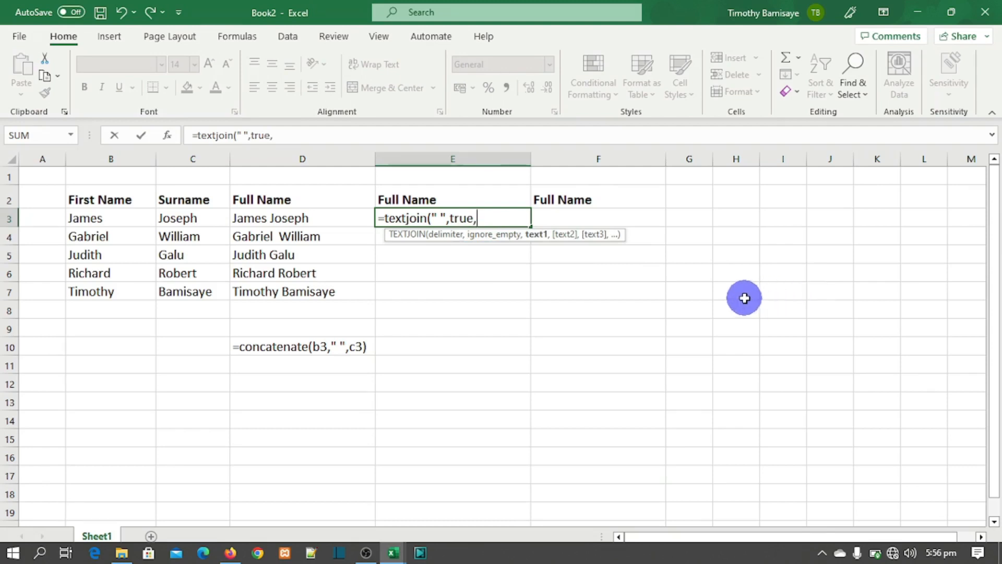
type("b3,")
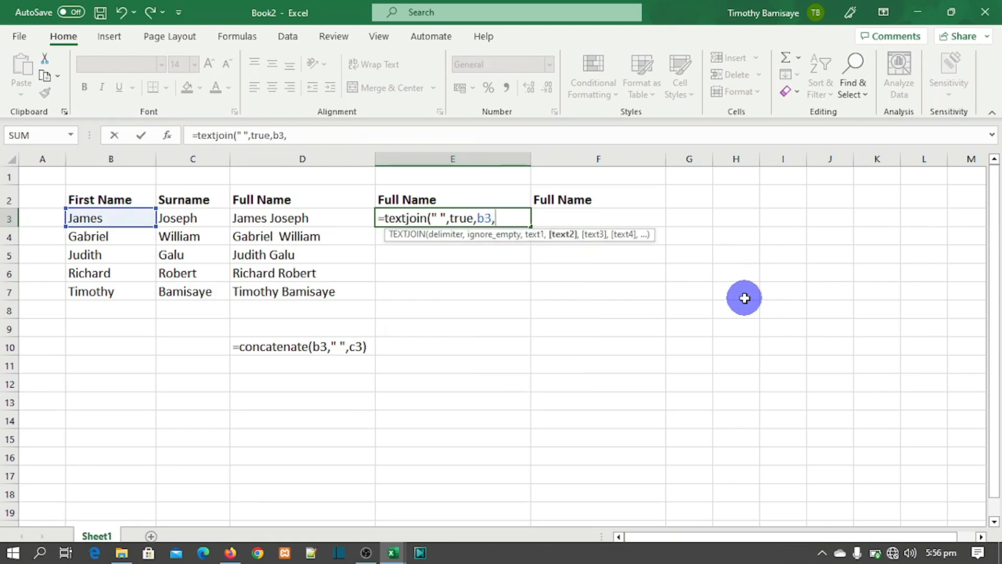
type("c3")
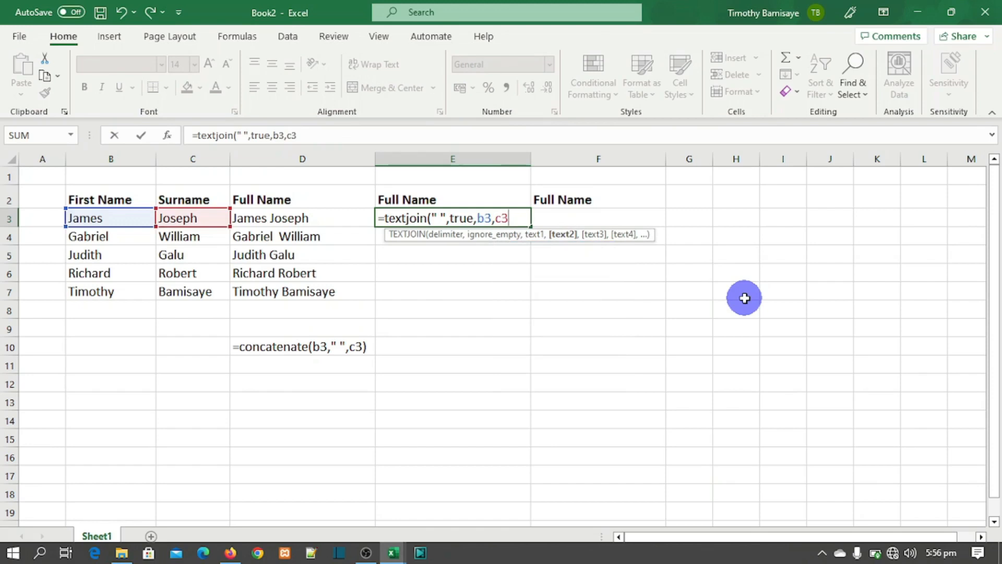
type(")")
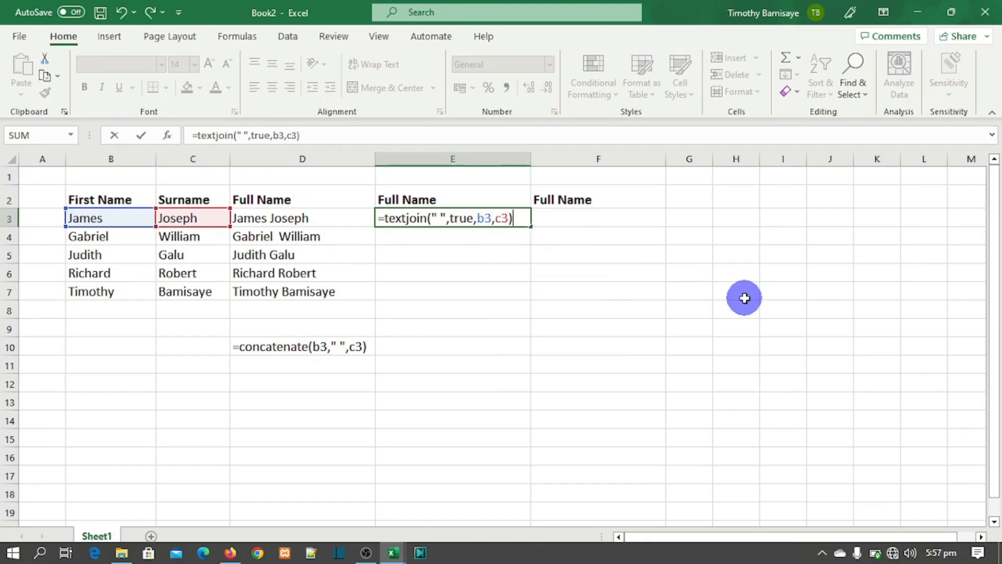
key("Return")
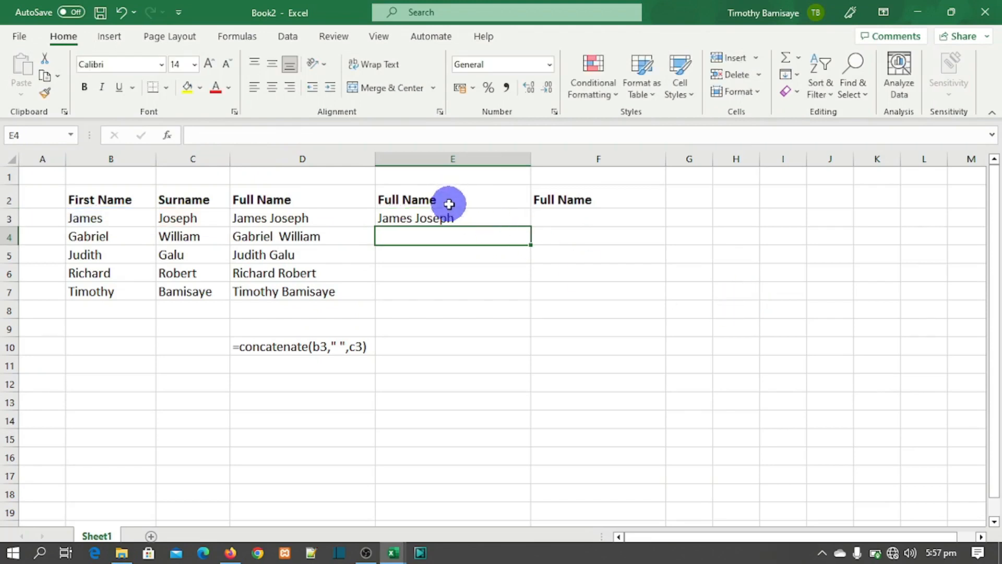
left_click(481, 217)
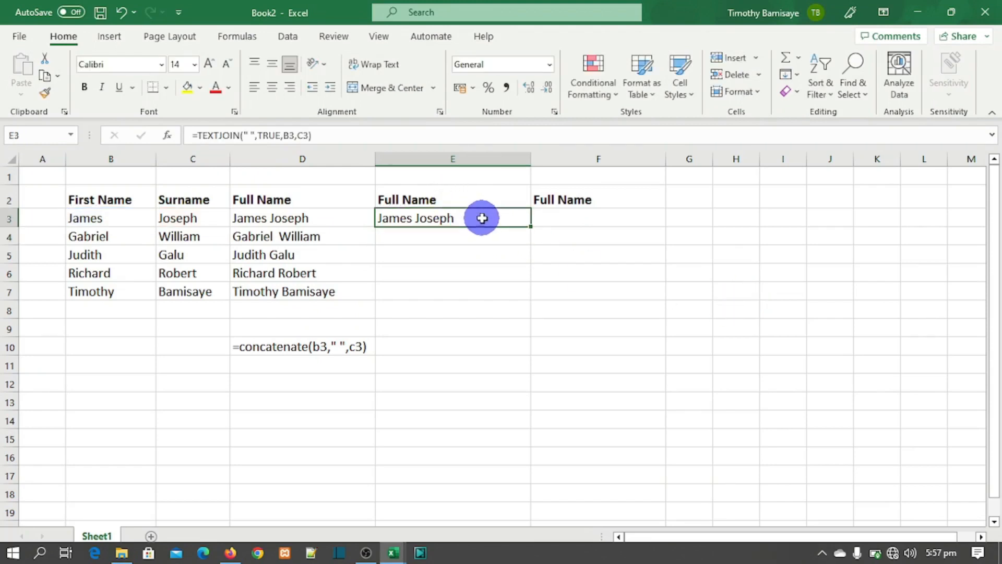
double_click(531, 228)
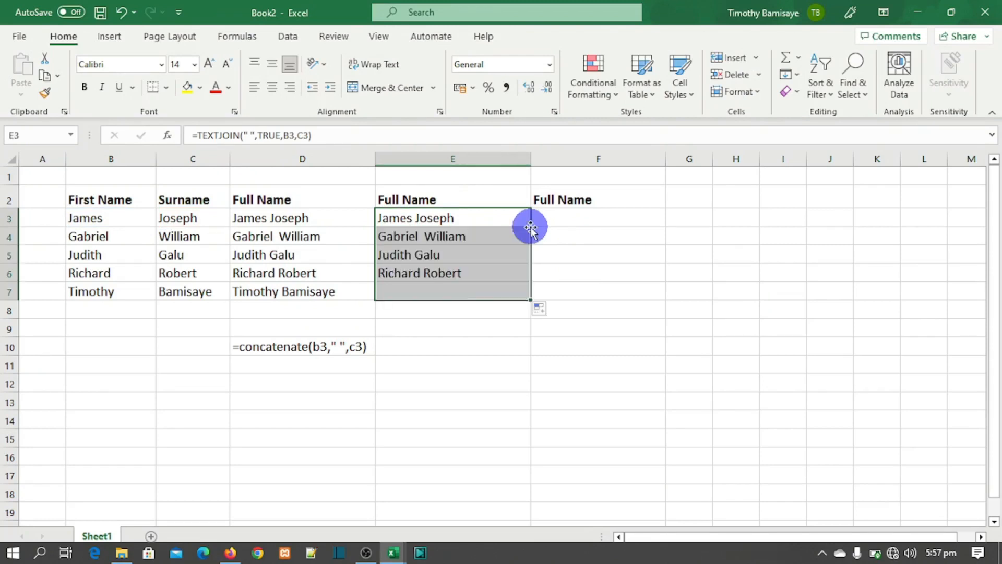
Write the formula =textjoin(" ",true,b3,c3) as plain text in cell E10
left_click(394, 348)
type("'")
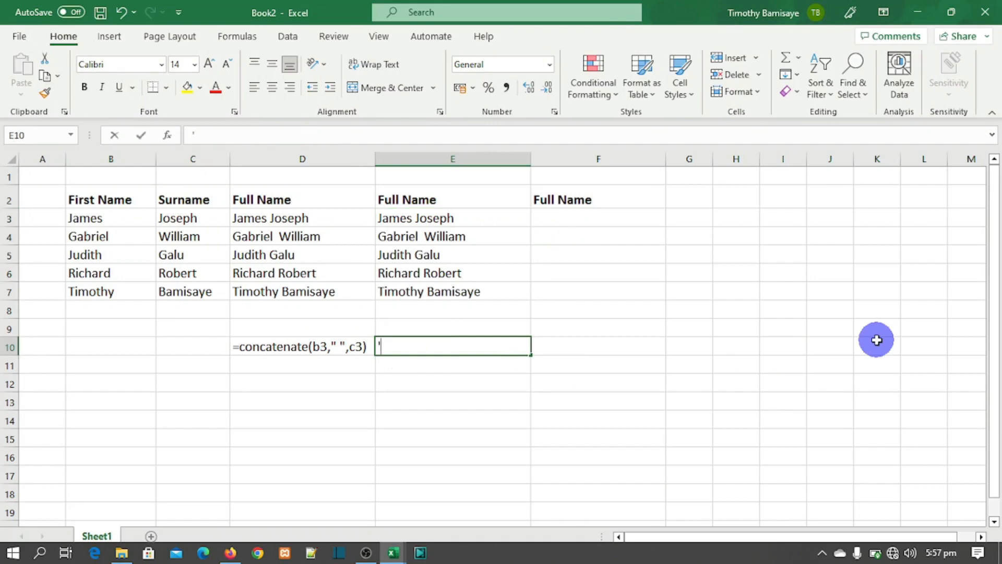
type("=te")
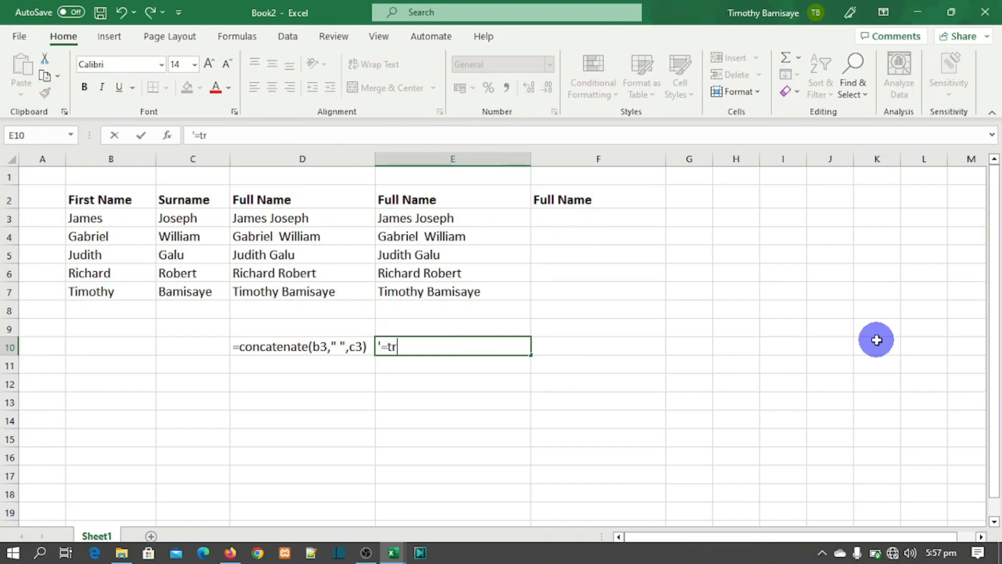
type("xtjoin(")
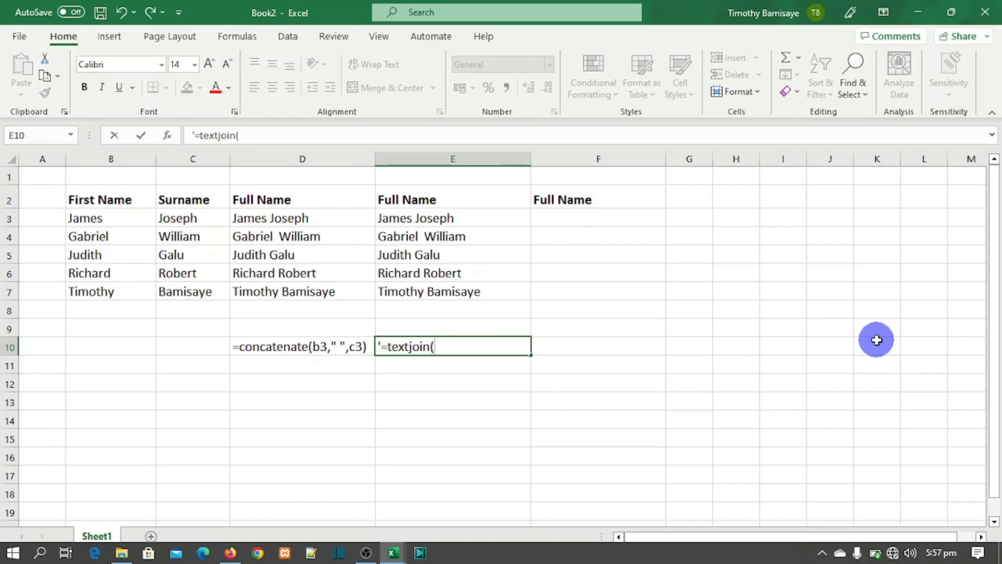
type("\" \",true,")
key("BackSpace")
type(",b3,c3")
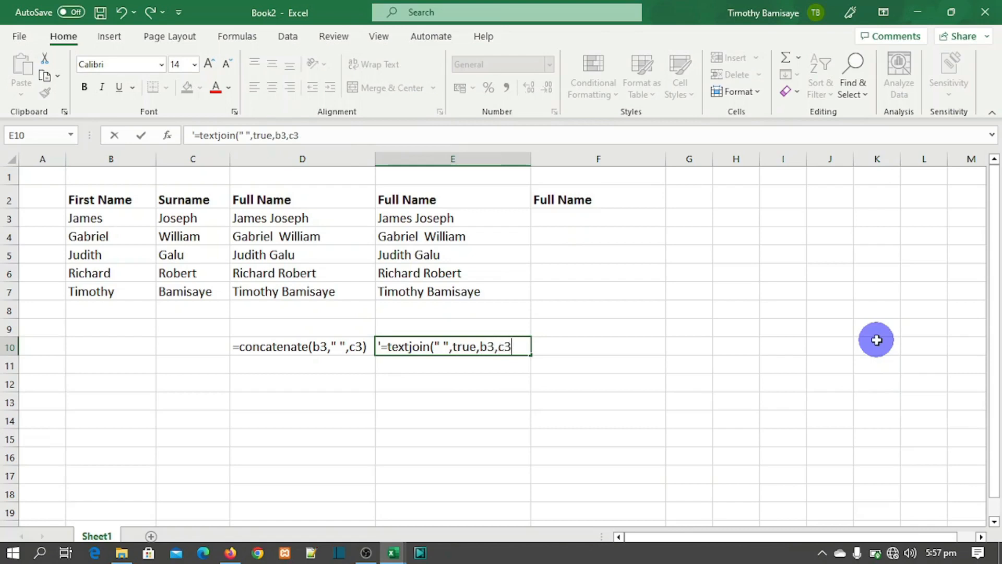
type(")")
key("Return")
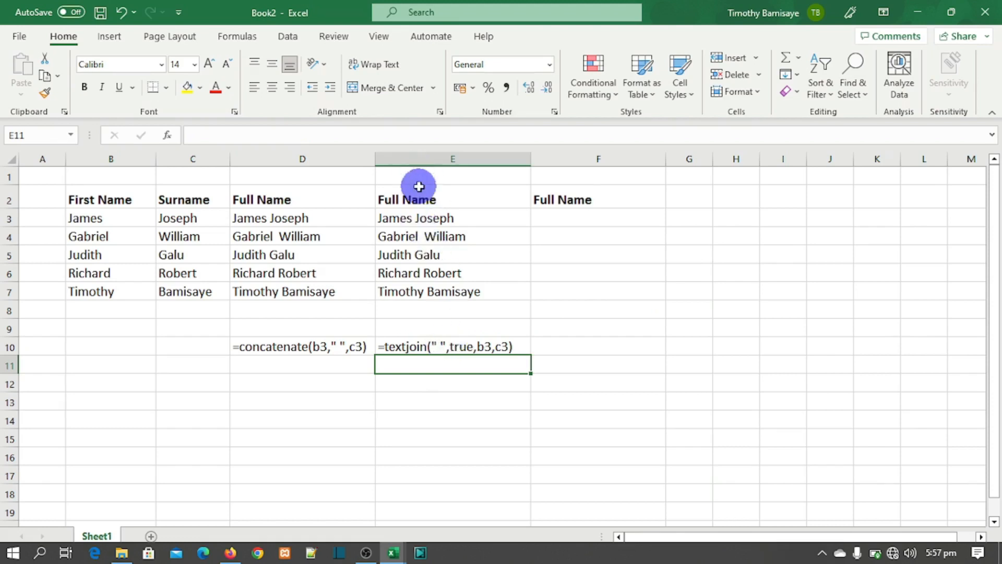
left_click(456, 241)
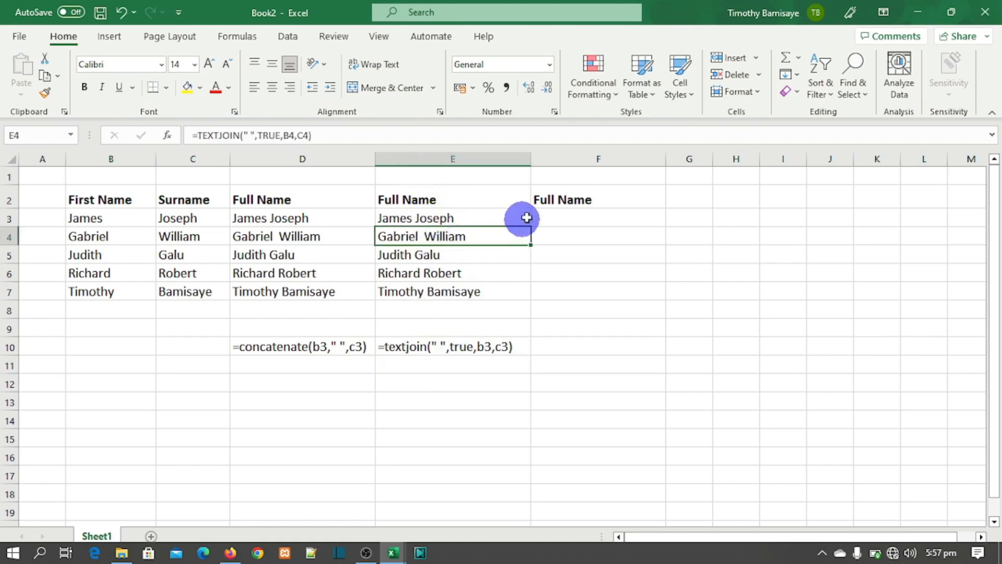
Enter the formula =b3&" "&c3 in cell F3 to join the first name and surname with a space
left_click(554, 216)
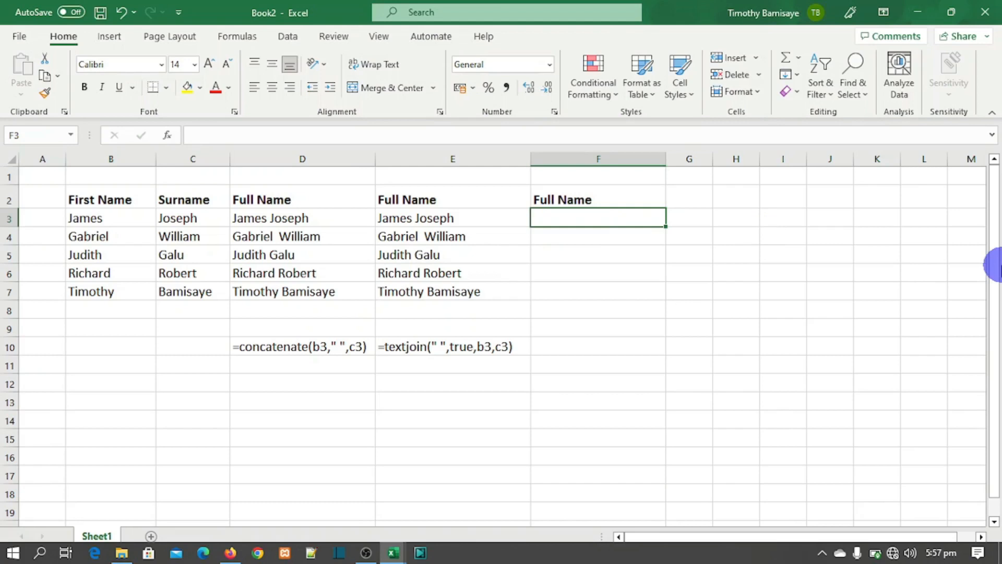
type("=b3")
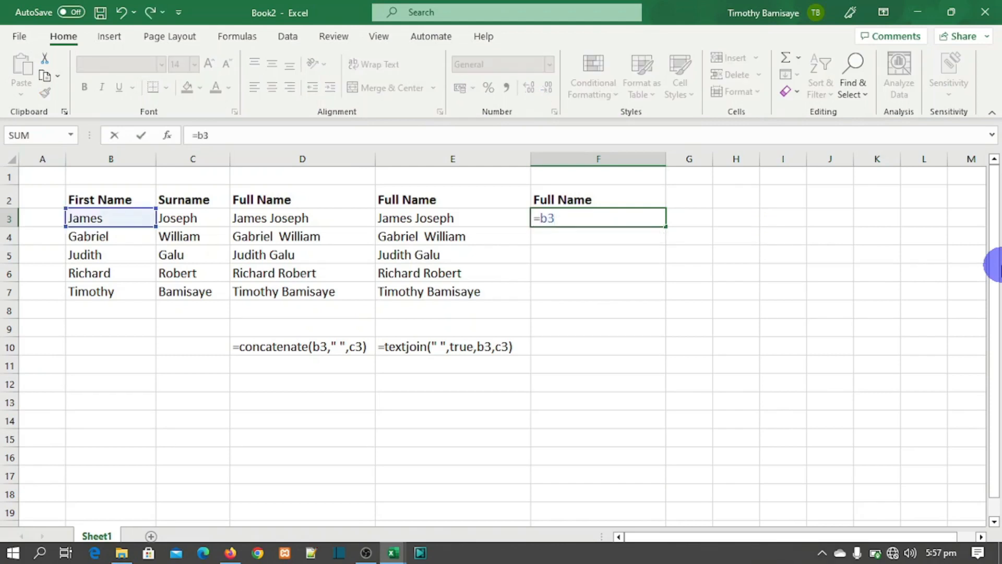
type("&")
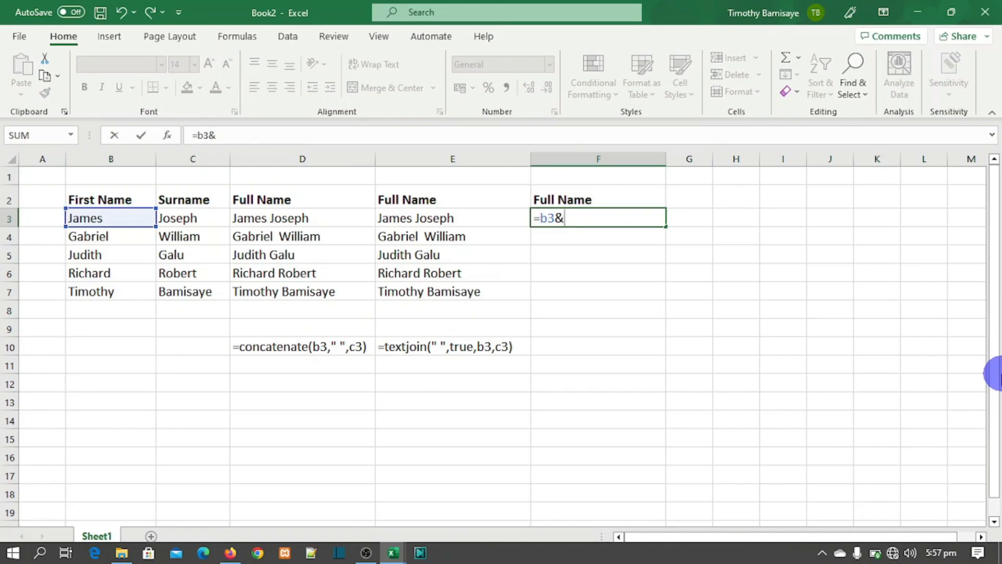
type("\" \"&c3")
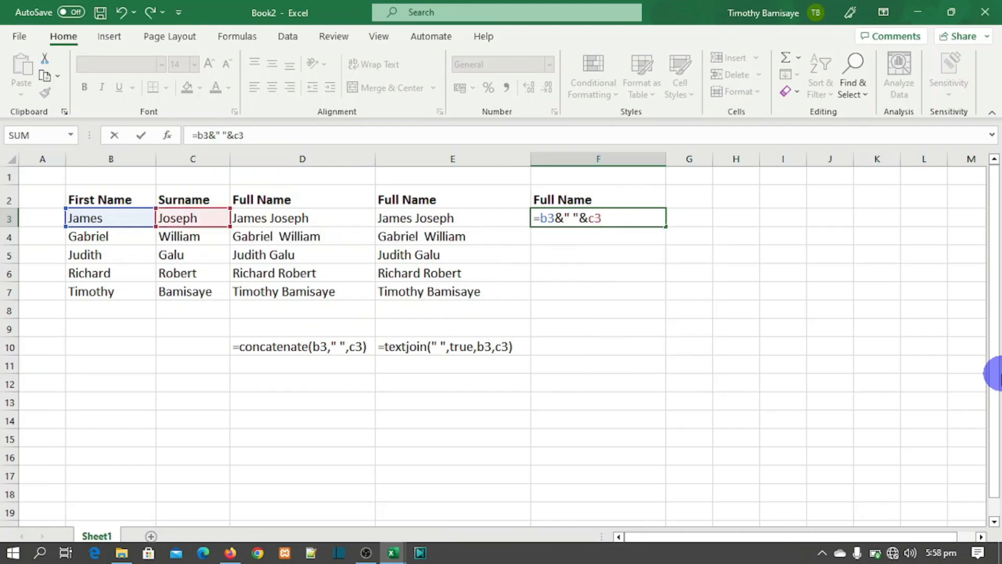
key("Return")
key("Up")
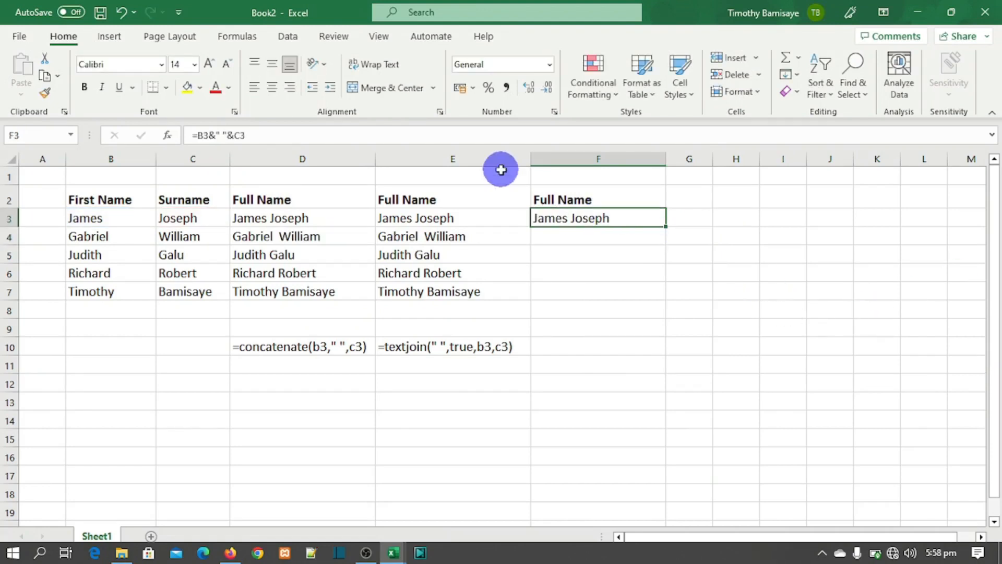
Remove the space separator from F3's formula so that it reads =B3&C3
left_click(236, 135)
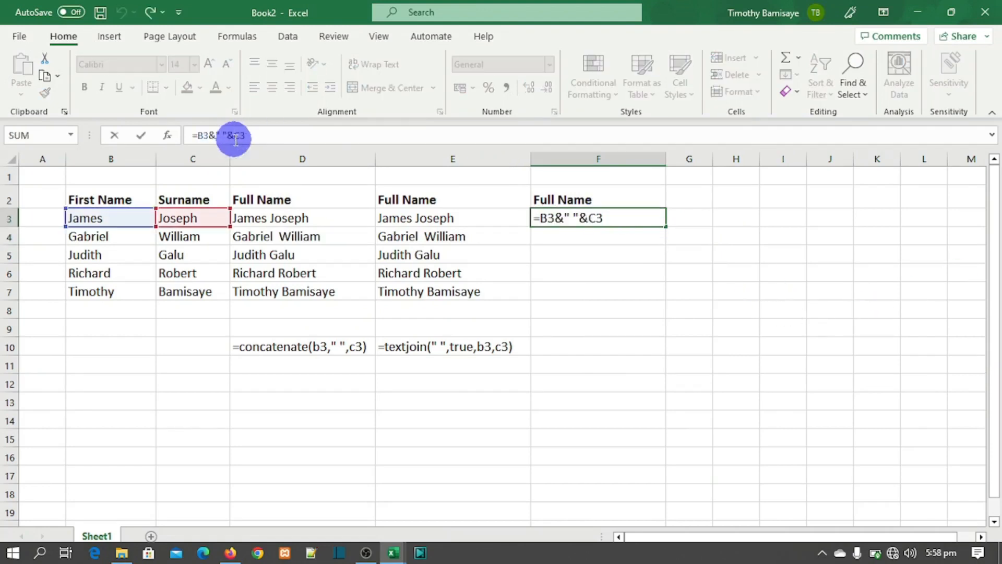
key("BackSpace")
key("BackSpace")
key("BackSpace")
key("BackSpace")
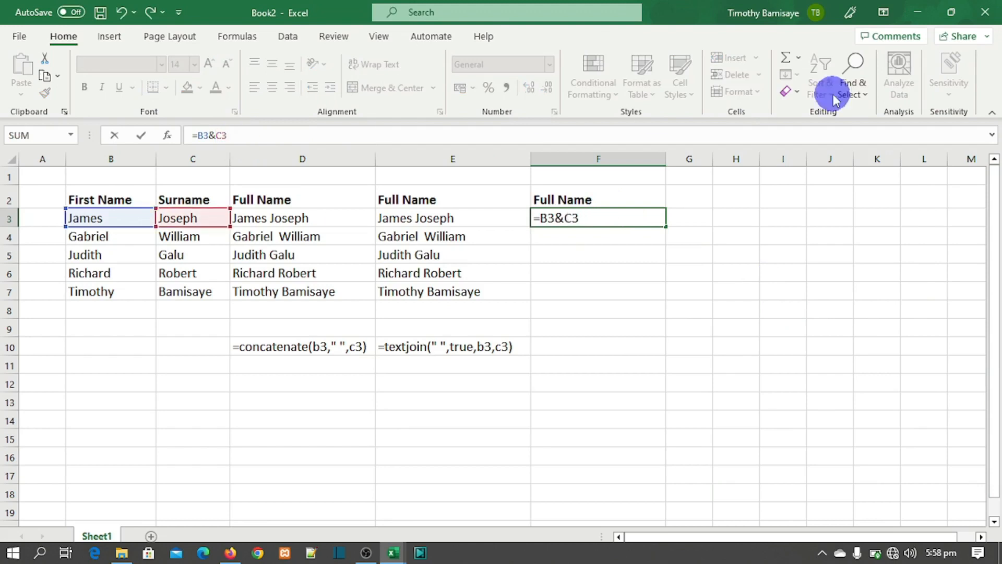
key("Return")
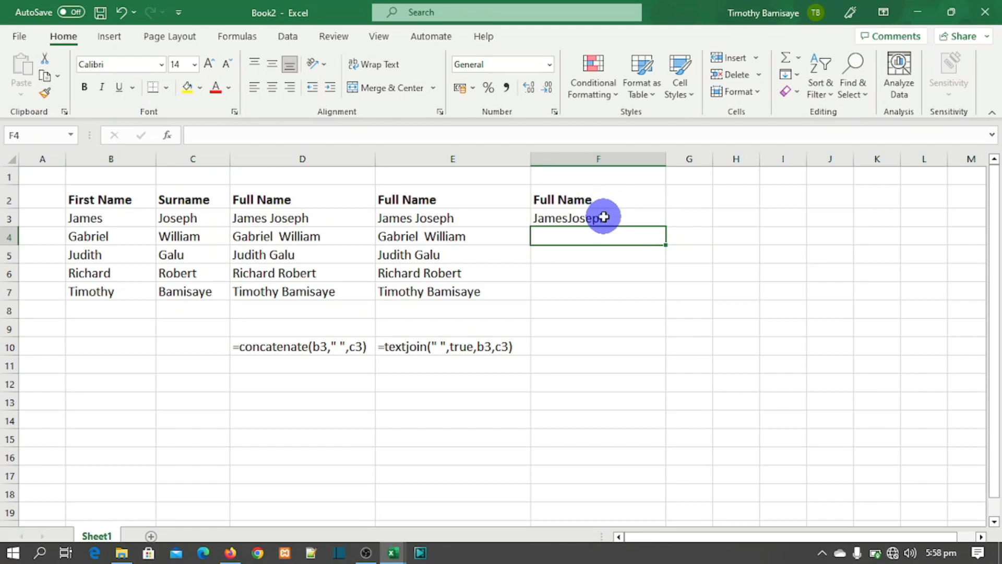
Put the " " separator back into F3's formula as =B3&" "&C3 and fill it down to F7
left_click(601, 216)
left_click(220, 135)
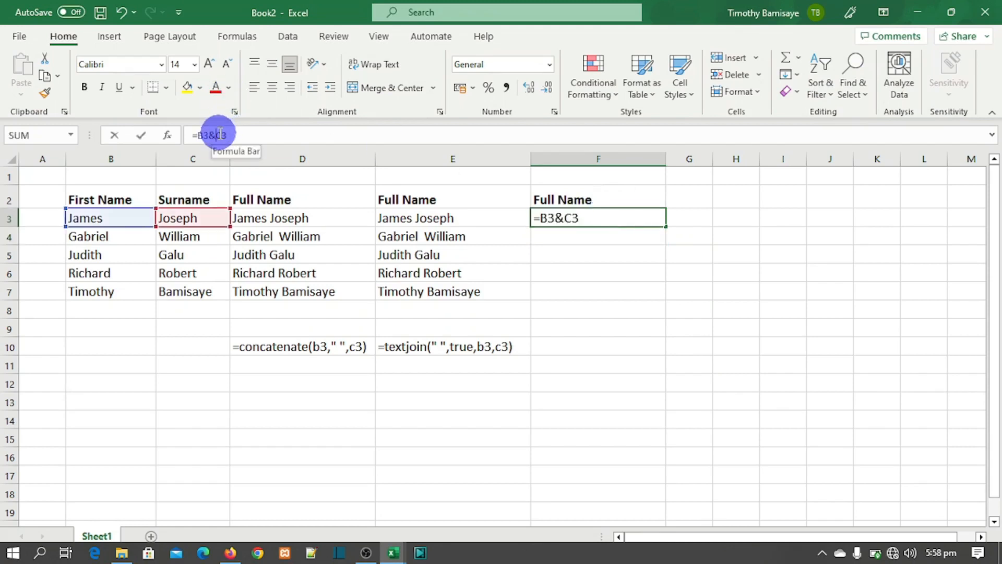
type("\" ")
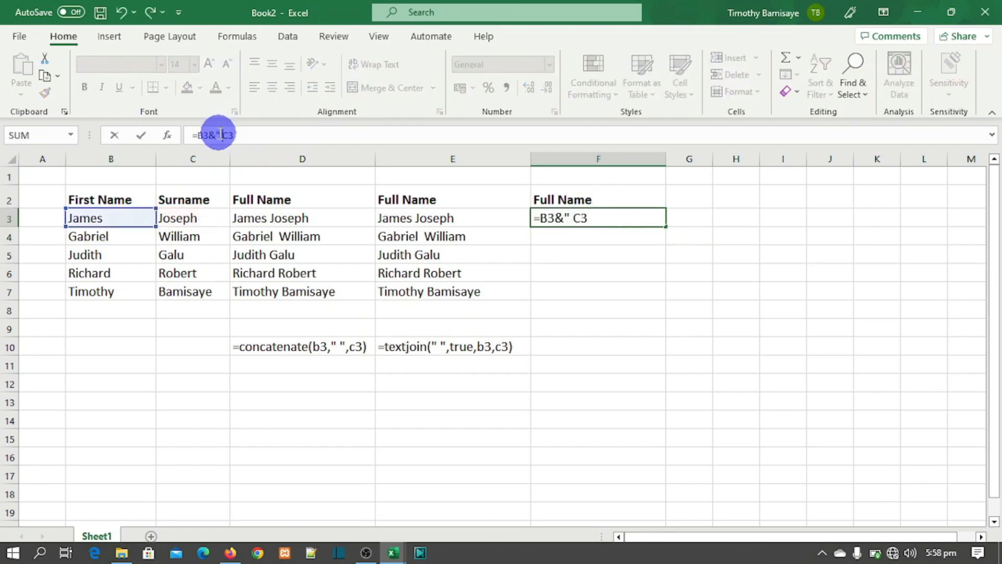
type("\"")
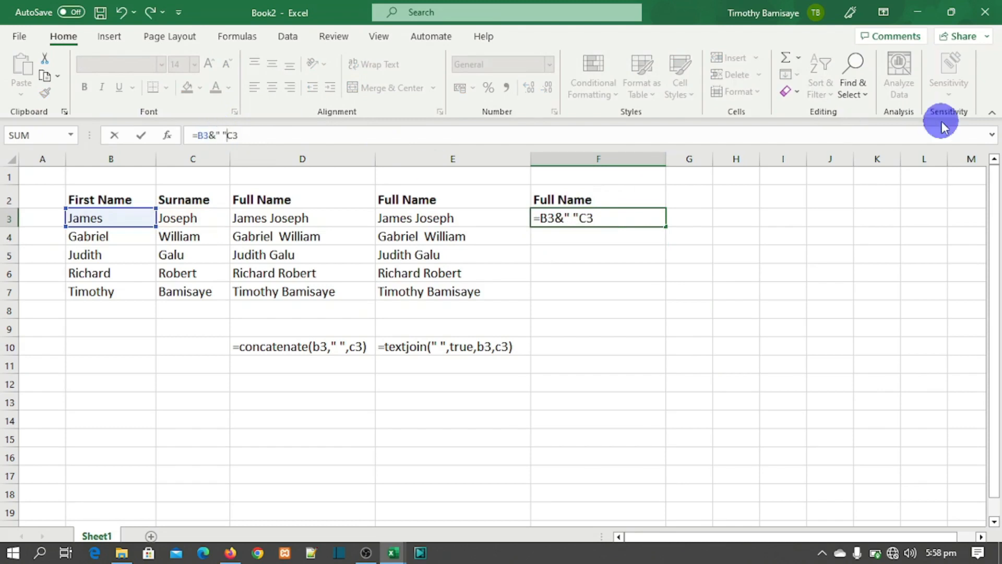
type("&")
key("Return")
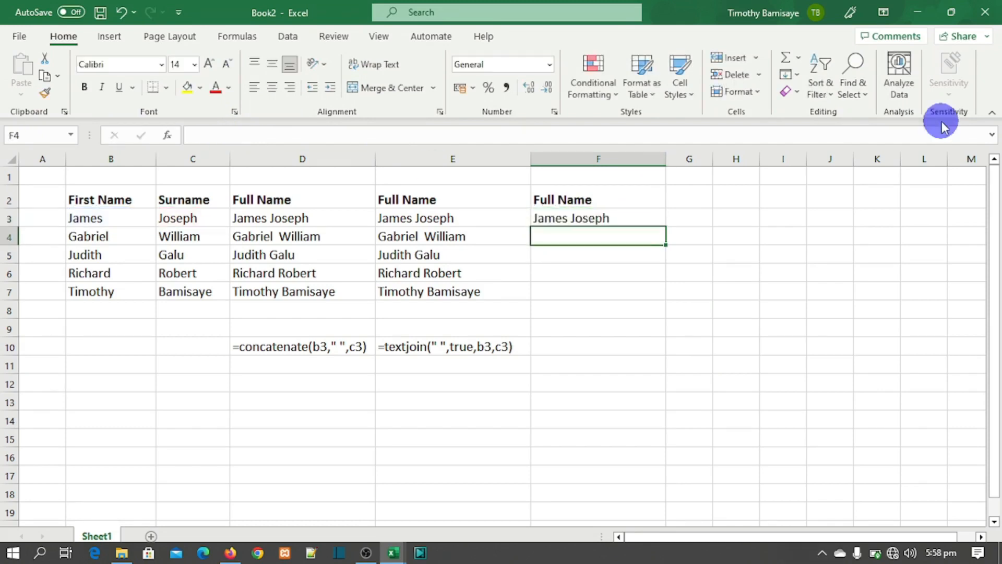
left_click(592, 220)
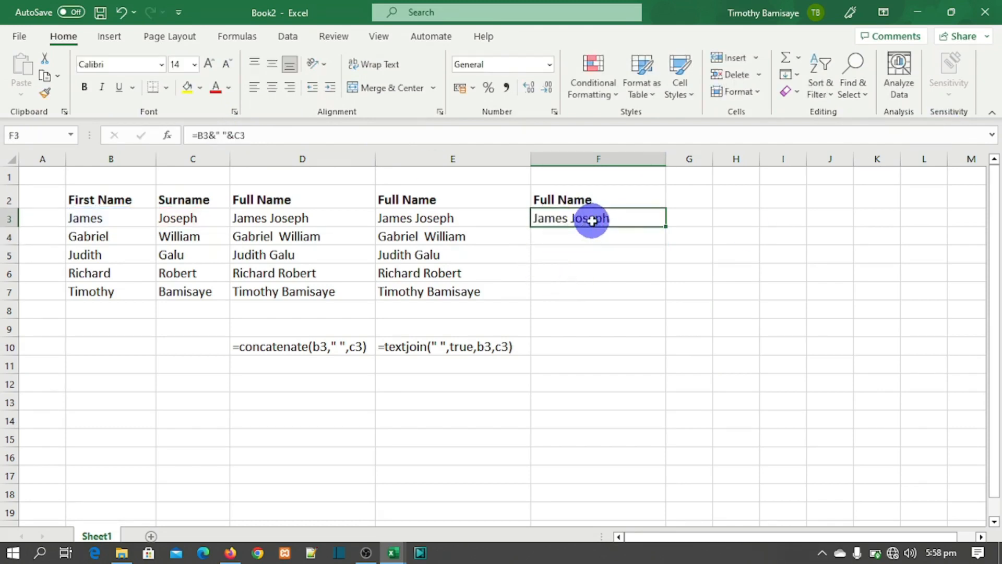
double_click(666, 226)
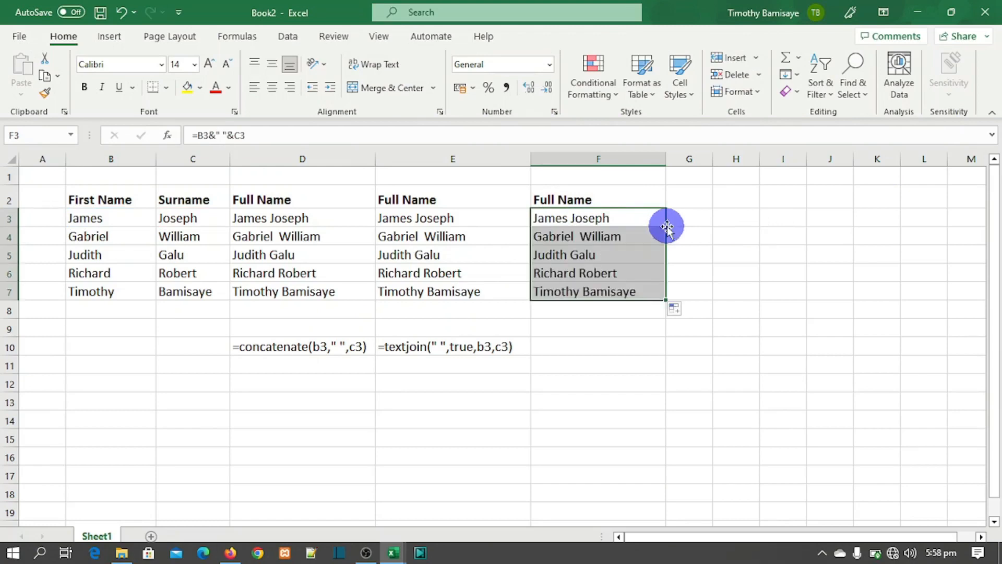
Write the formula =b3&" "&c3 as plain text in cell F10
left_click(550, 347)
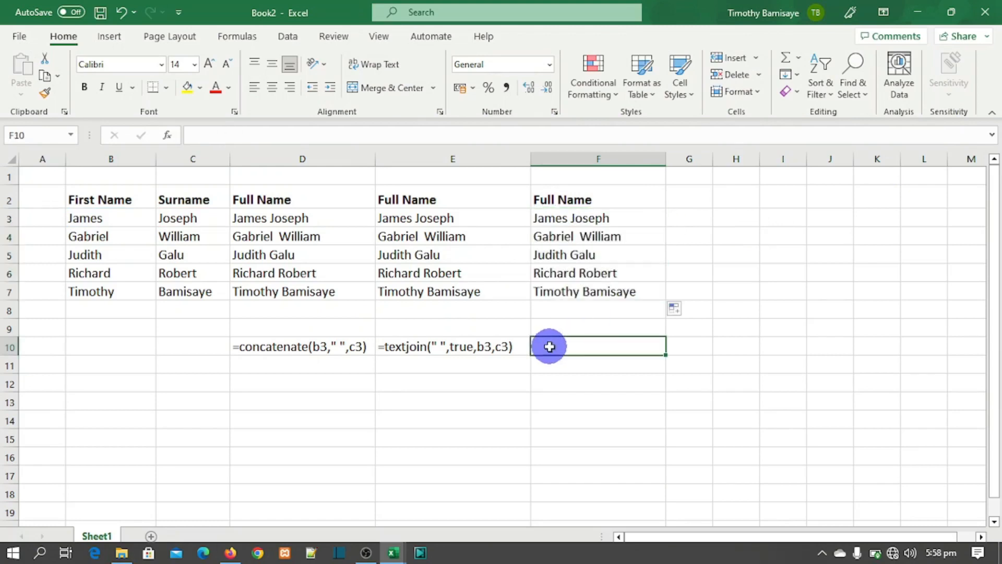
type("'")
type("=b3&\" \"&c3")
key("Up")
Add a comma before the space in F3's separator, giving =B3&", "&C3, and fill the formula down to F7
key("Up")
key("Up")
key("Up")
key("Up")
key("Up")
key("Up")
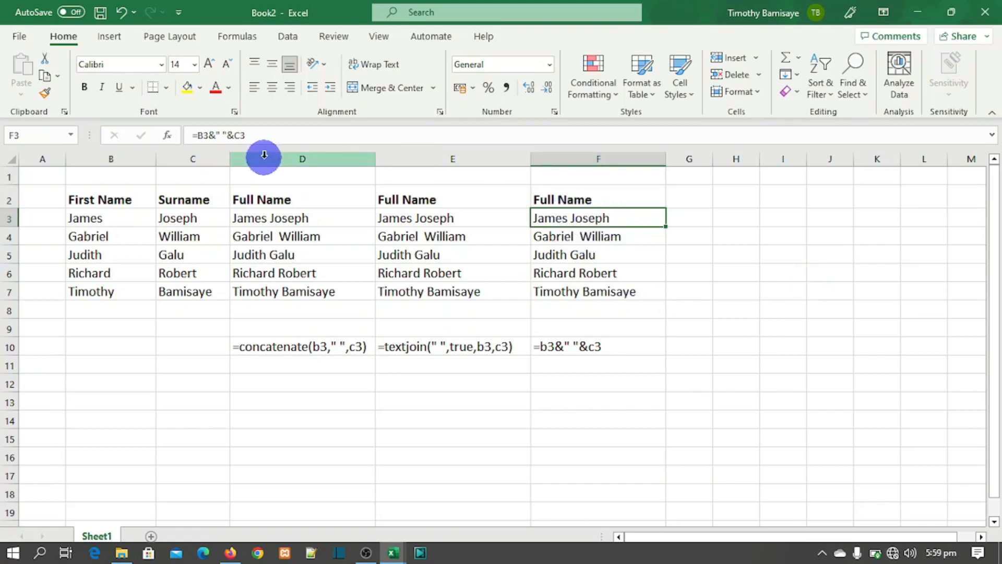
left_click(279, 131)
key("Left")
key("Left")
key("Left")
key("Left")
key("Left")
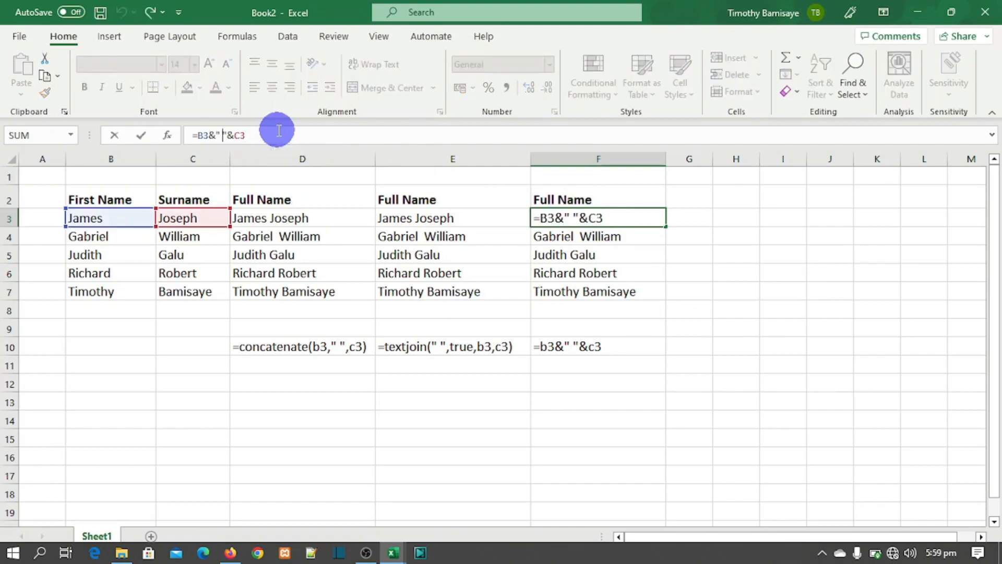
type(",")
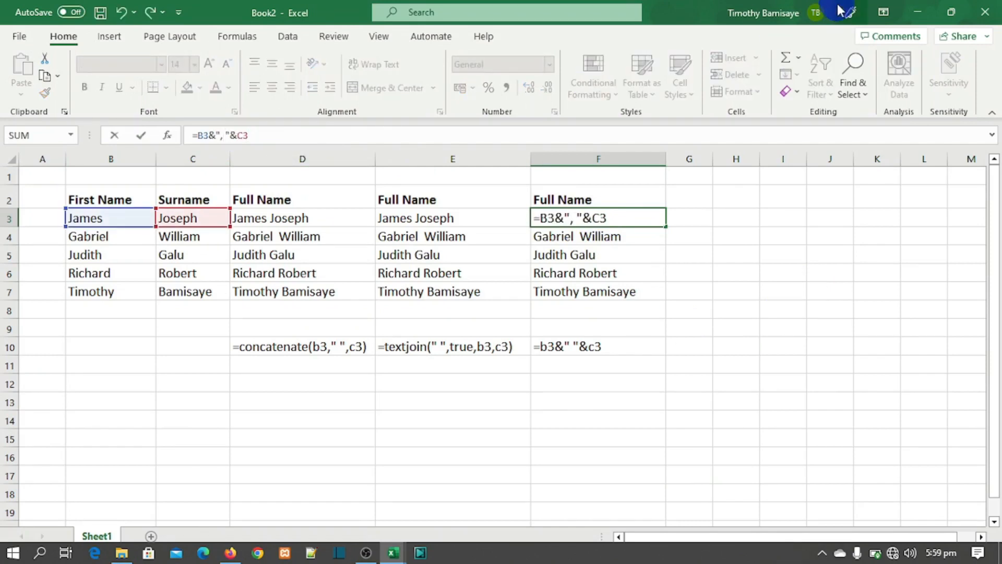
key("Return")
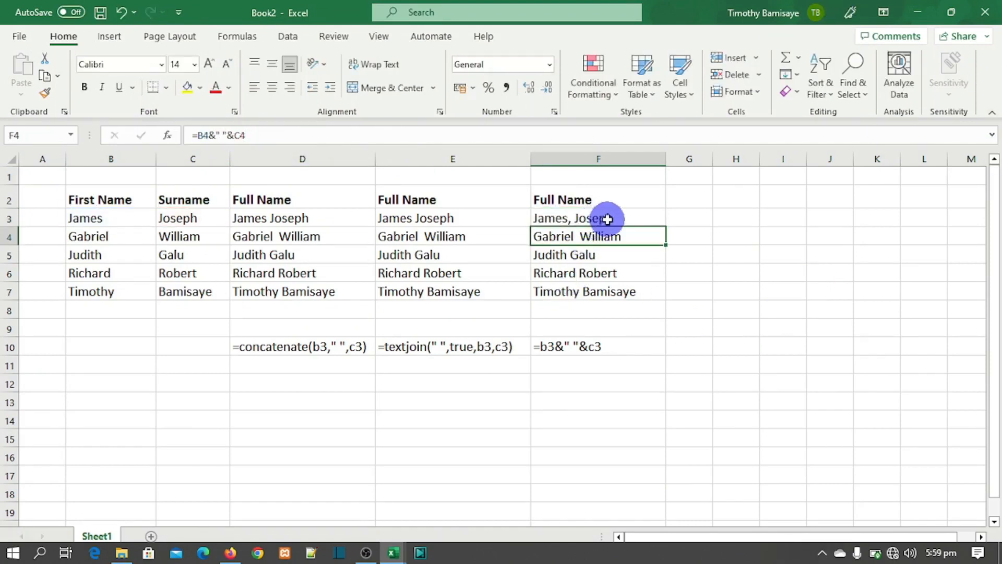
left_click(607, 219)
double_click(665, 226)
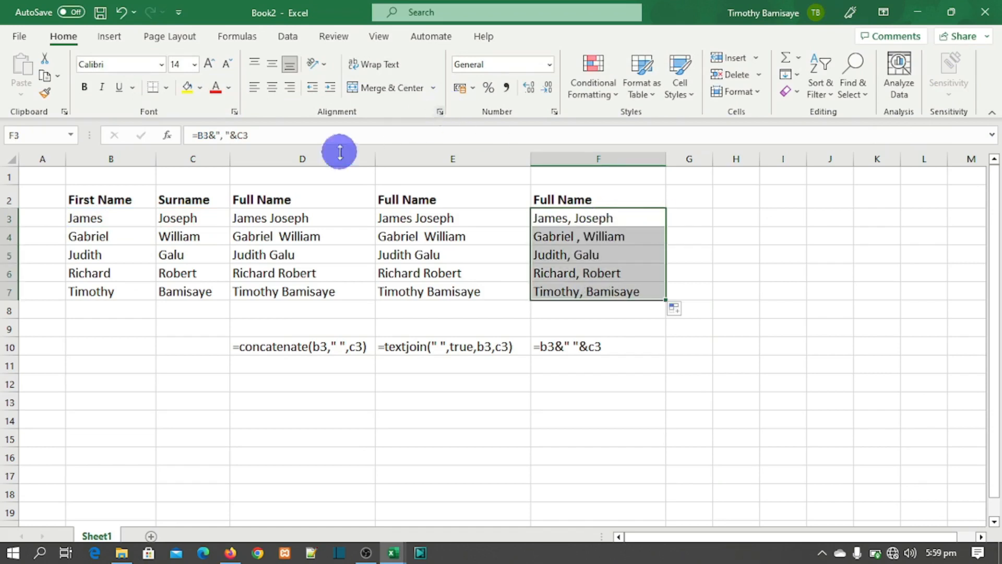
Change the separator in F3's formula to " and ", giving =B3&" and "&C3, and fill it down to F7
left_click(227, 137)
key("BackSpace")
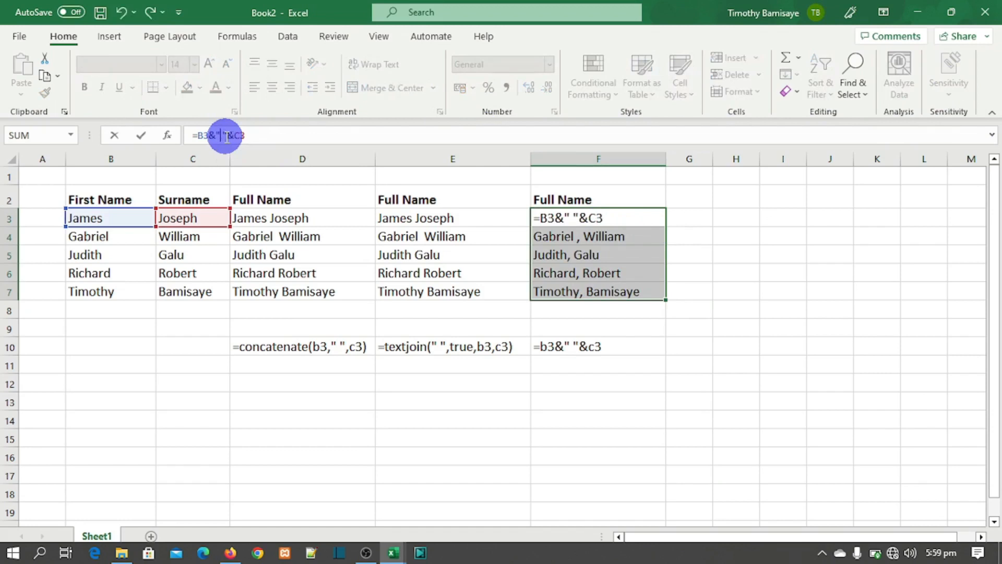
type("and")
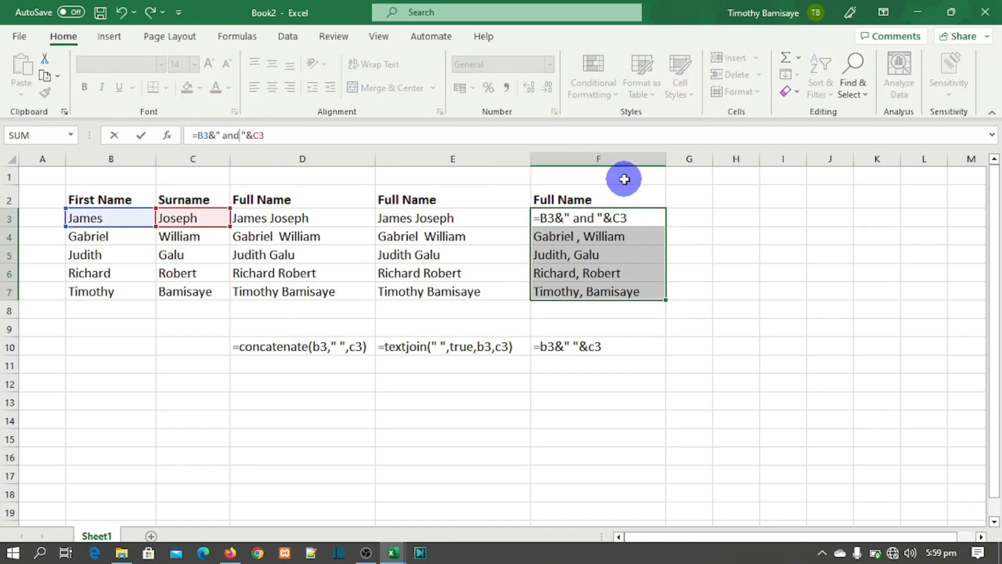
key("Return")
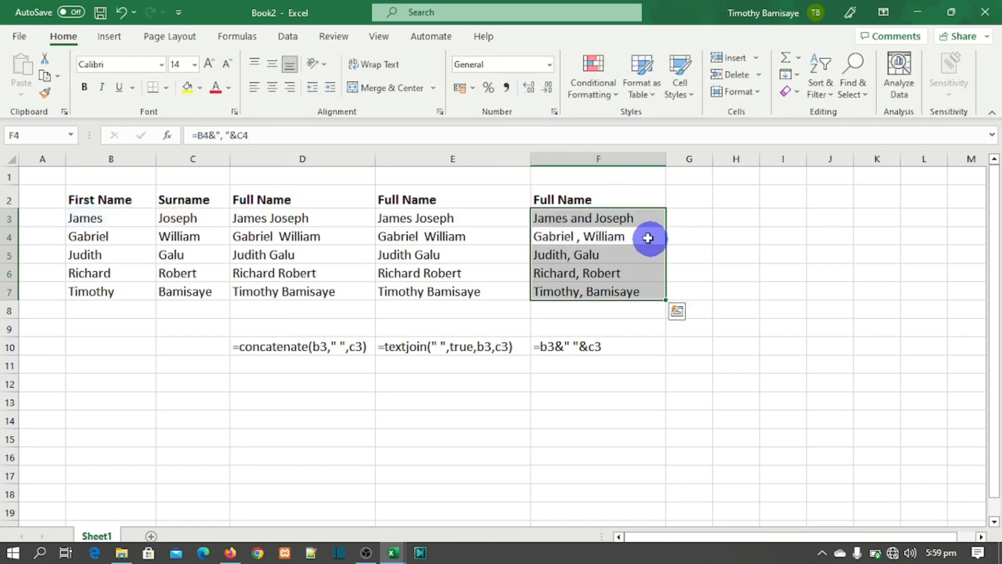
left_click(685, 231)
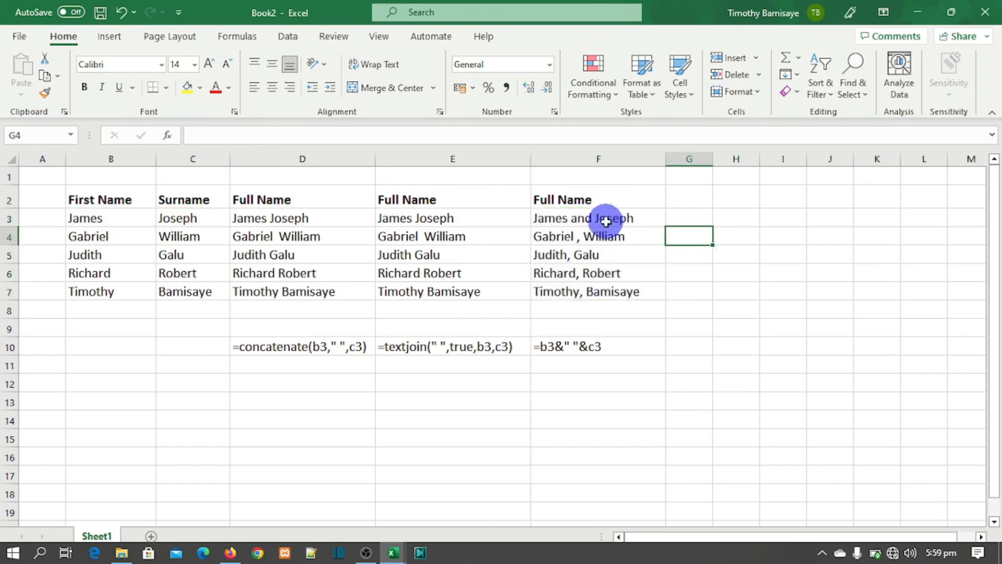
left_click(613, 211)
double_click(666, 227)
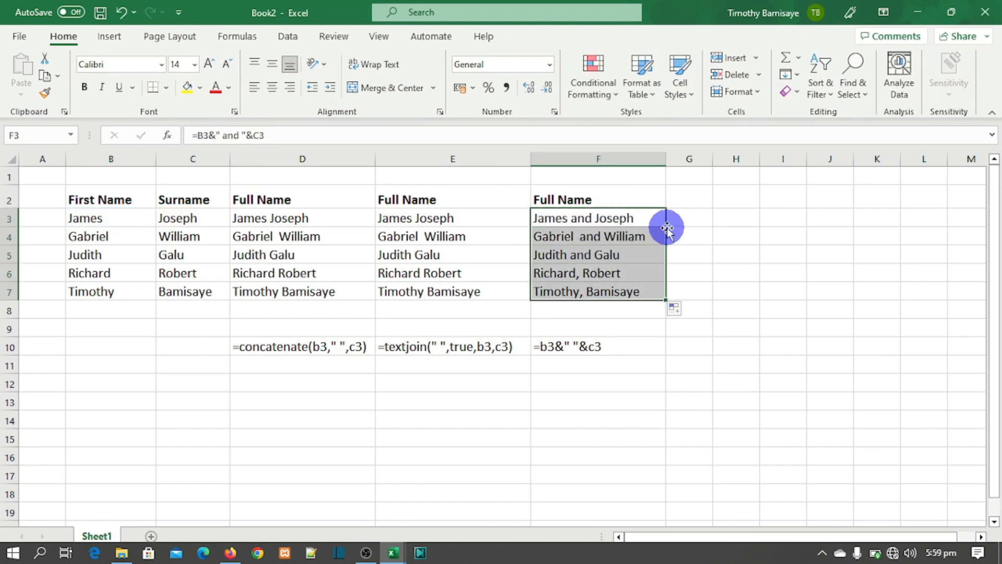
left_click(741, 267)
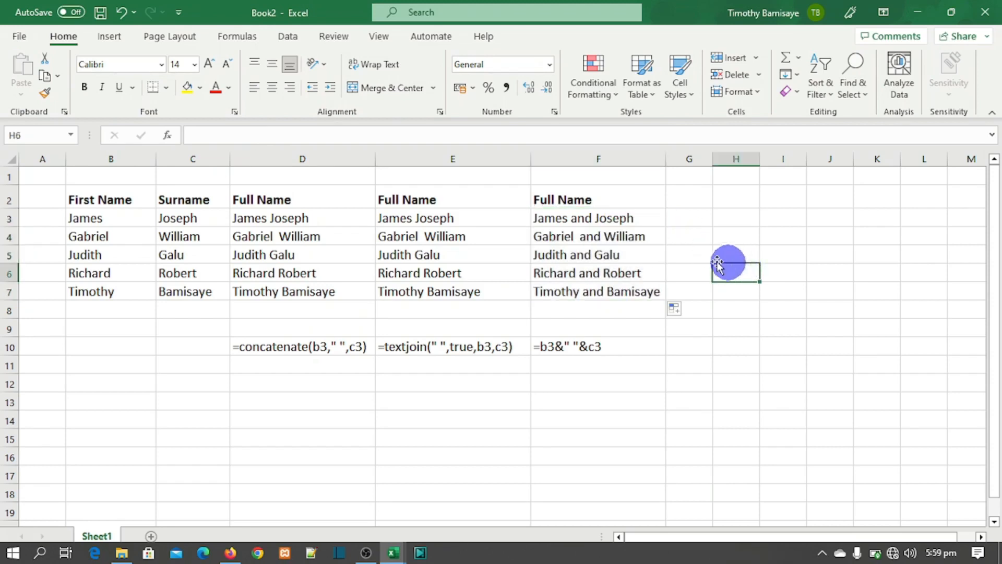
left_click(633, 222)
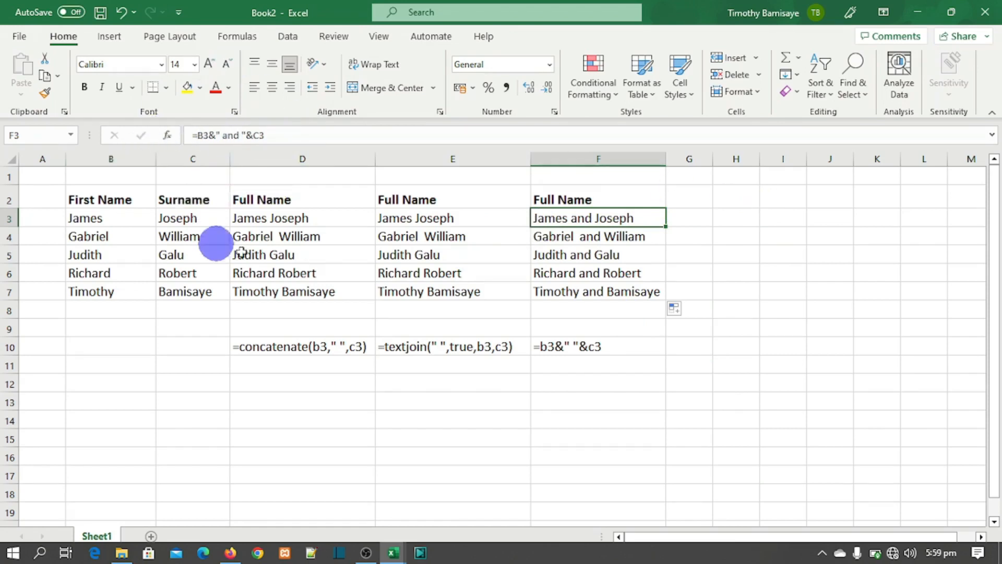
Enter the formula =concatenate(b3," ", c3, " and ",d3) in G3 to join the first name, surname and full name
left_click(705, 213)
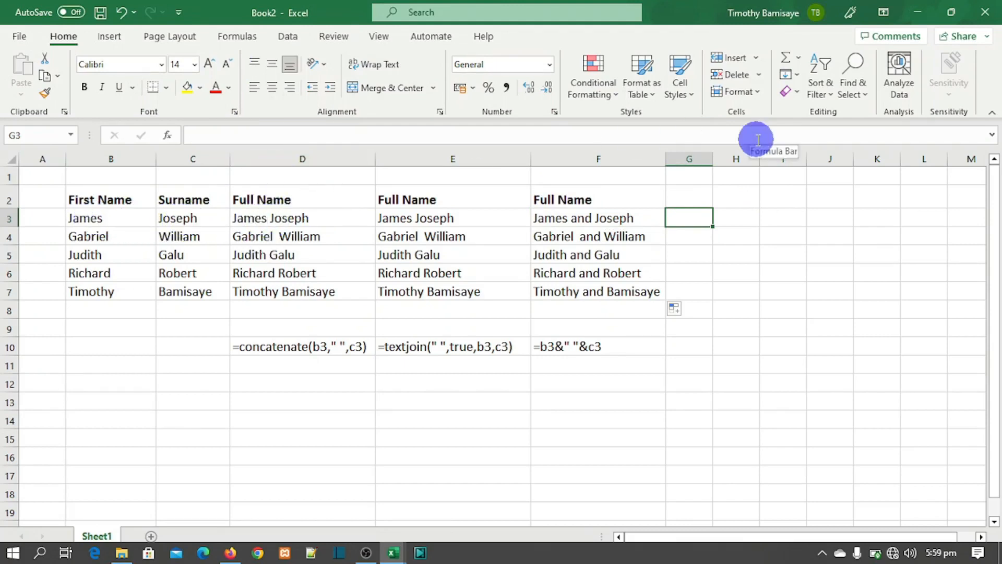
type("=")
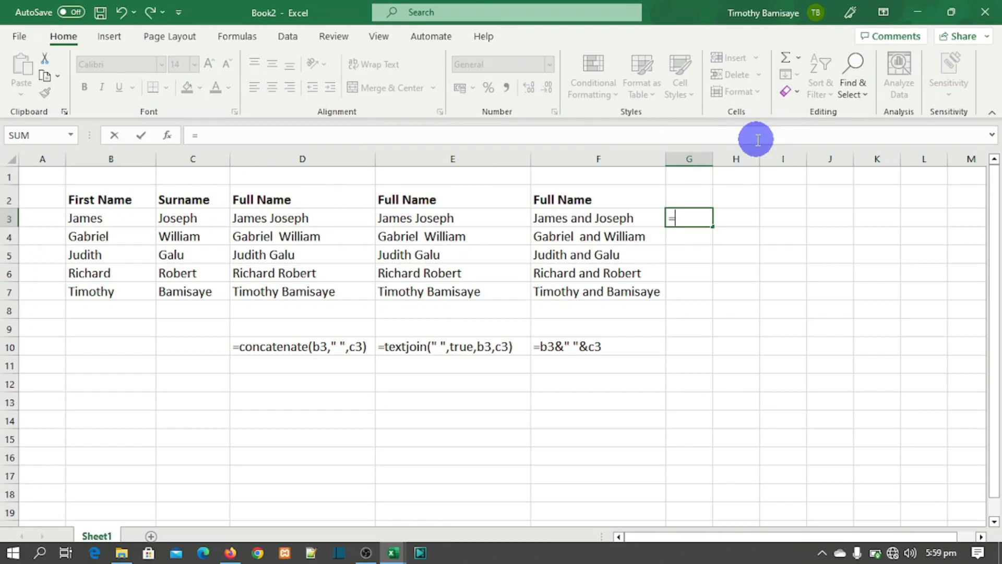
type("conca")
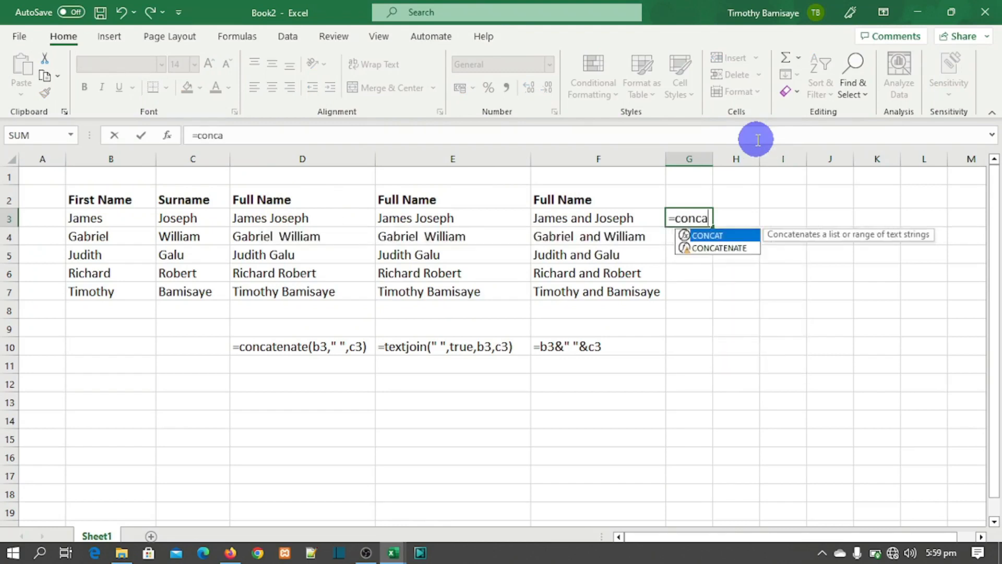
type("tenate")
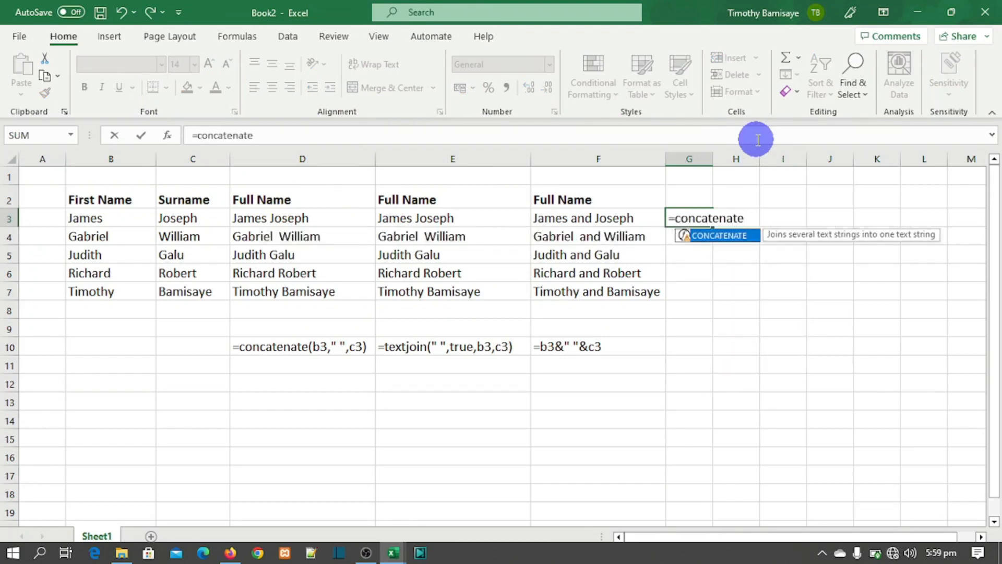
type("(")
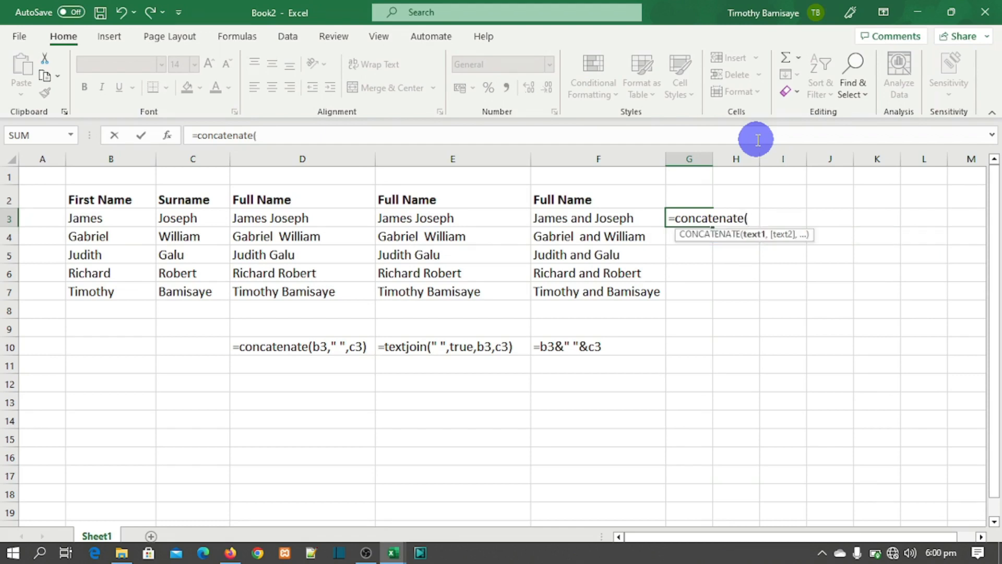
type("b3")
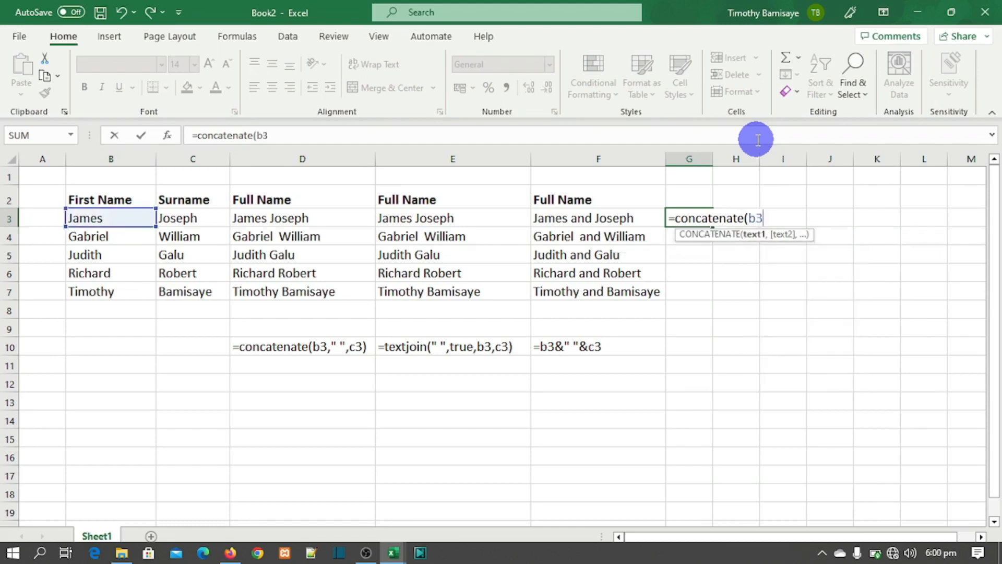
type(",")
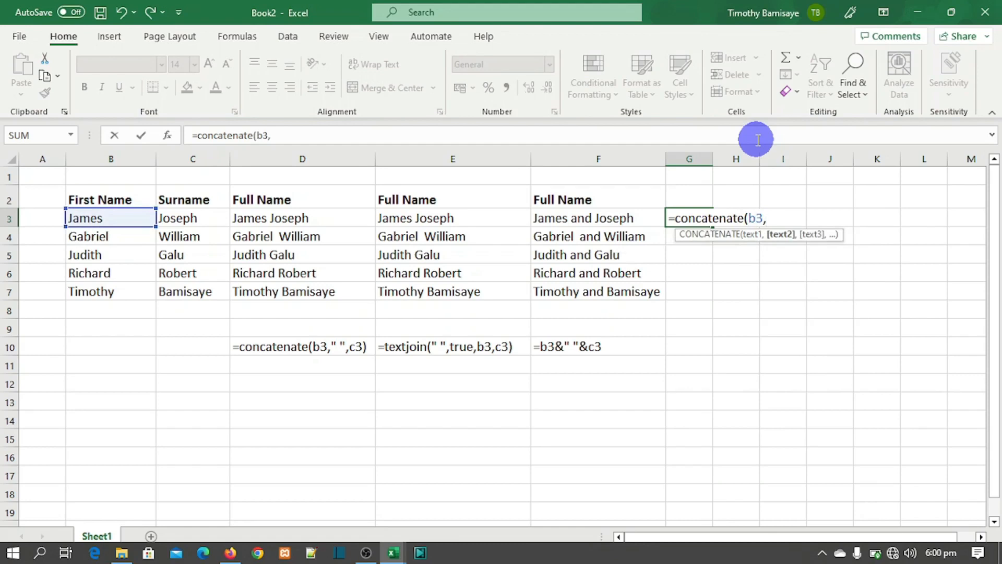
type("\" \",")
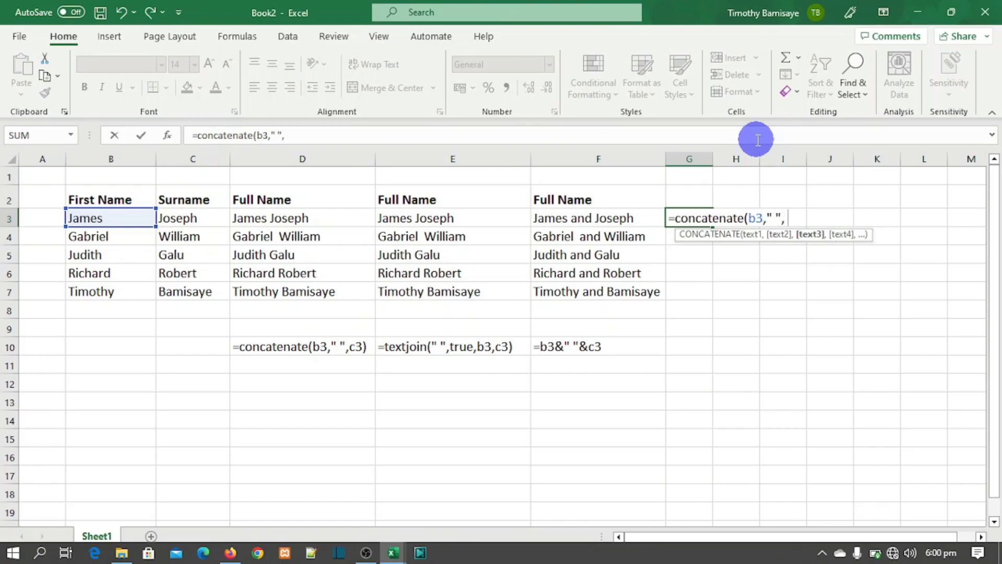
type(" c3")
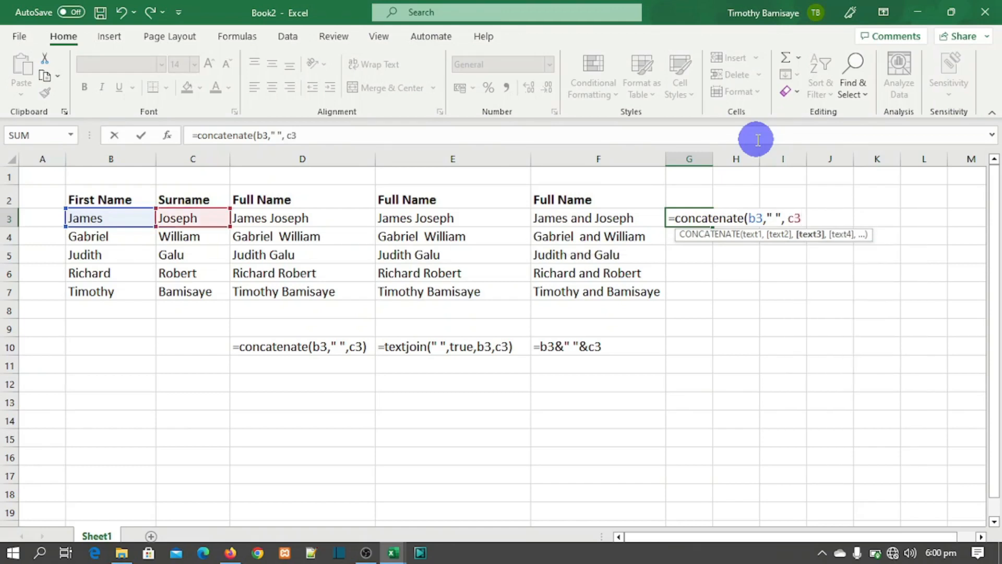
type(", ")
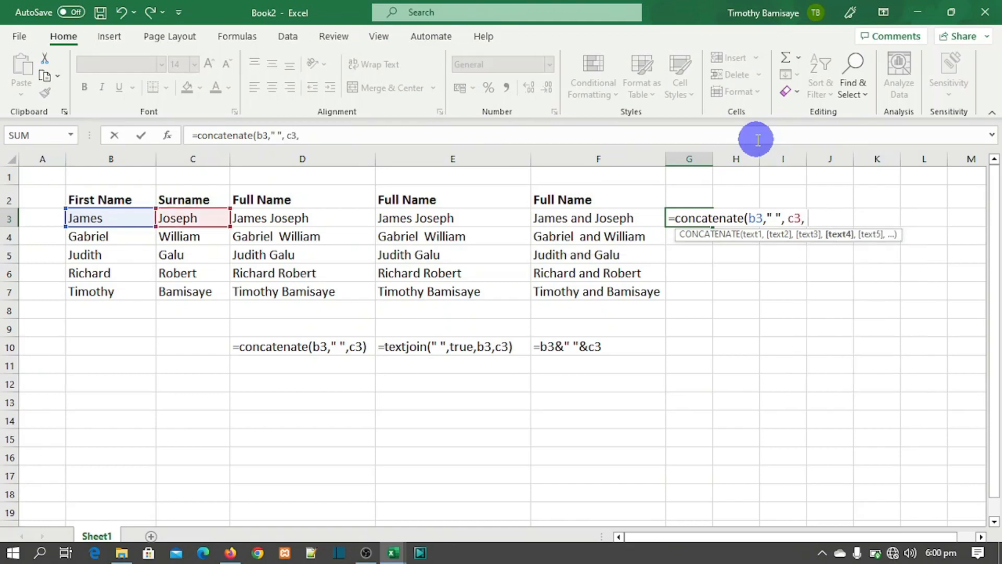
type("\" and \",d")
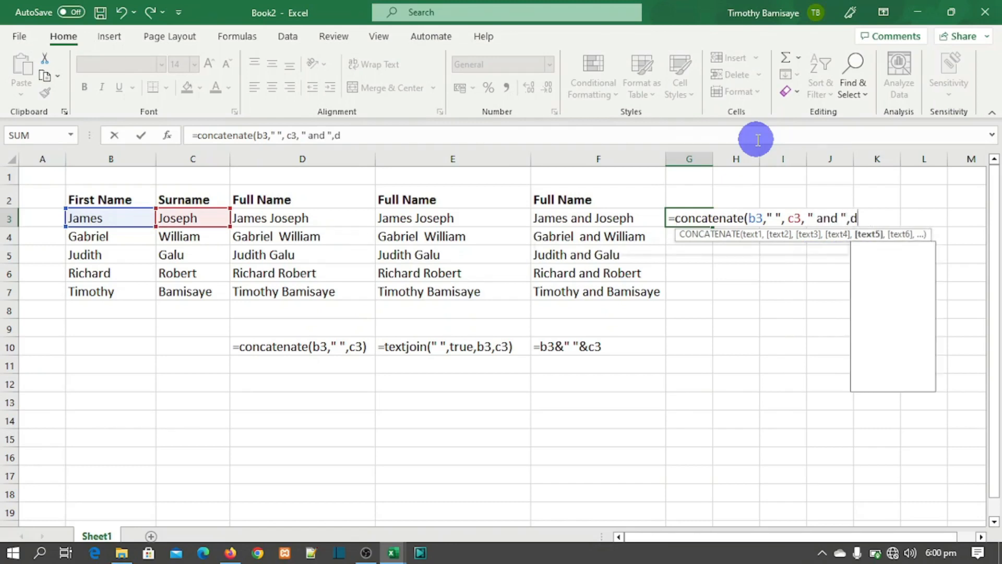
type("3)")
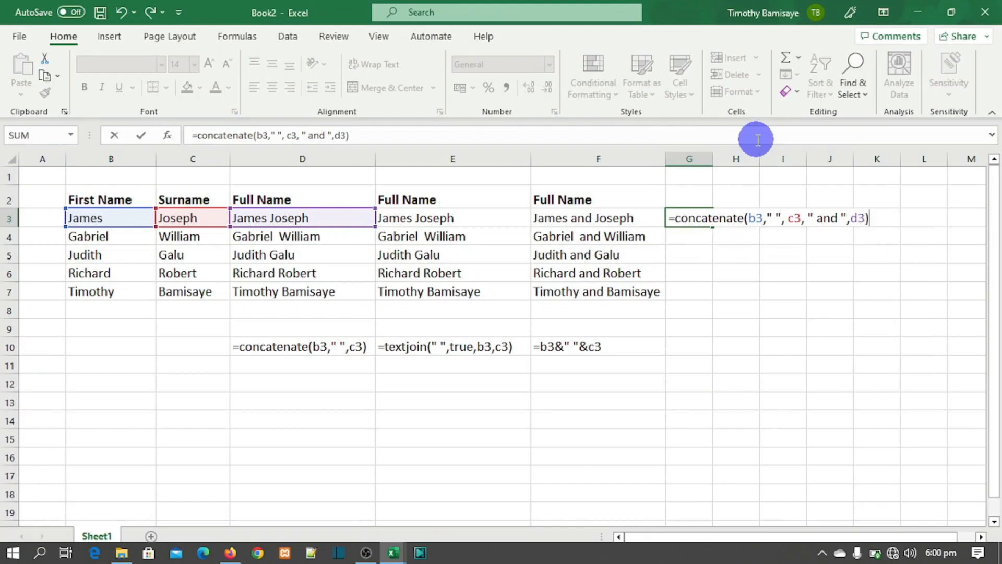
key("ctrl+Return")
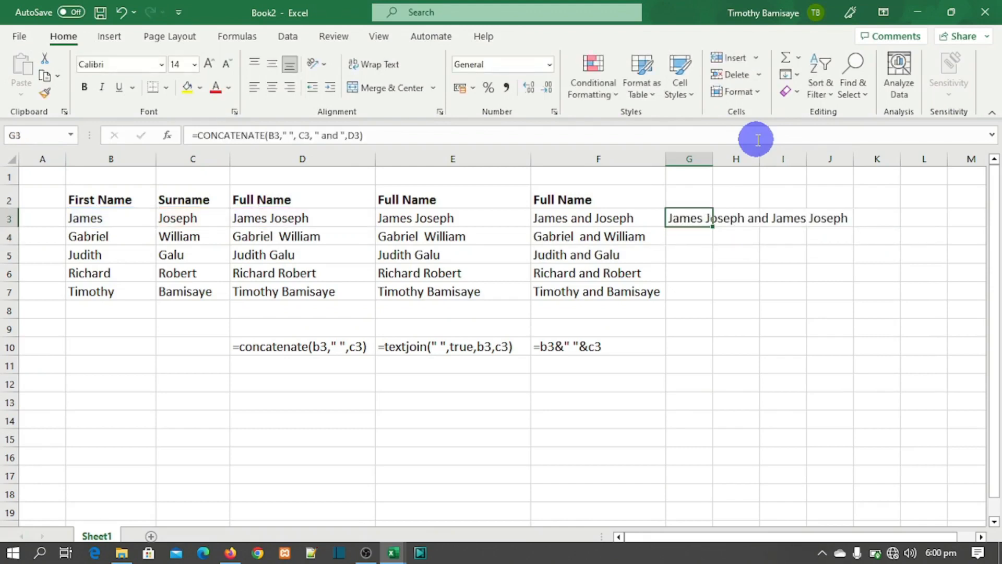
key("Down")
key("Down")
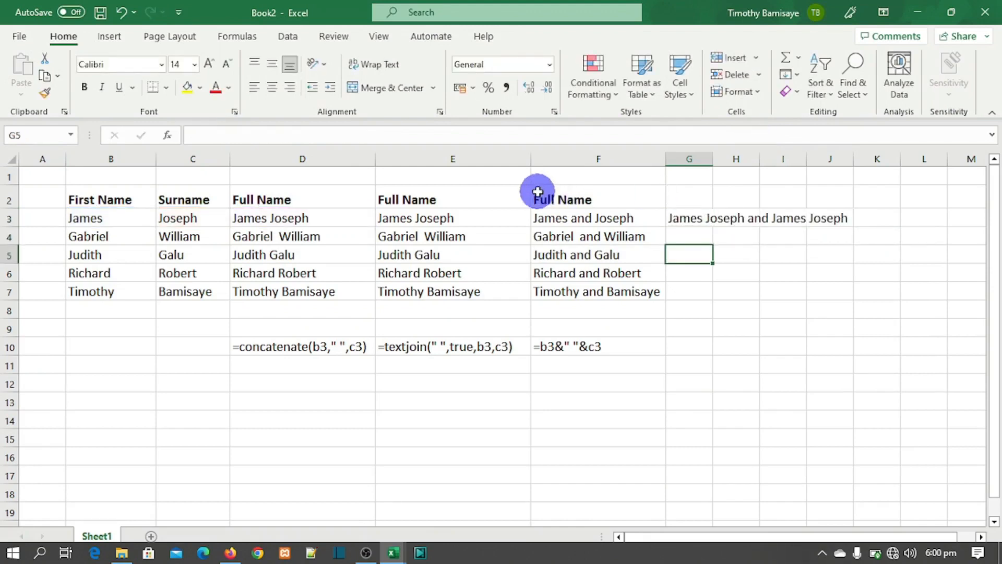
left_click(708, 221)
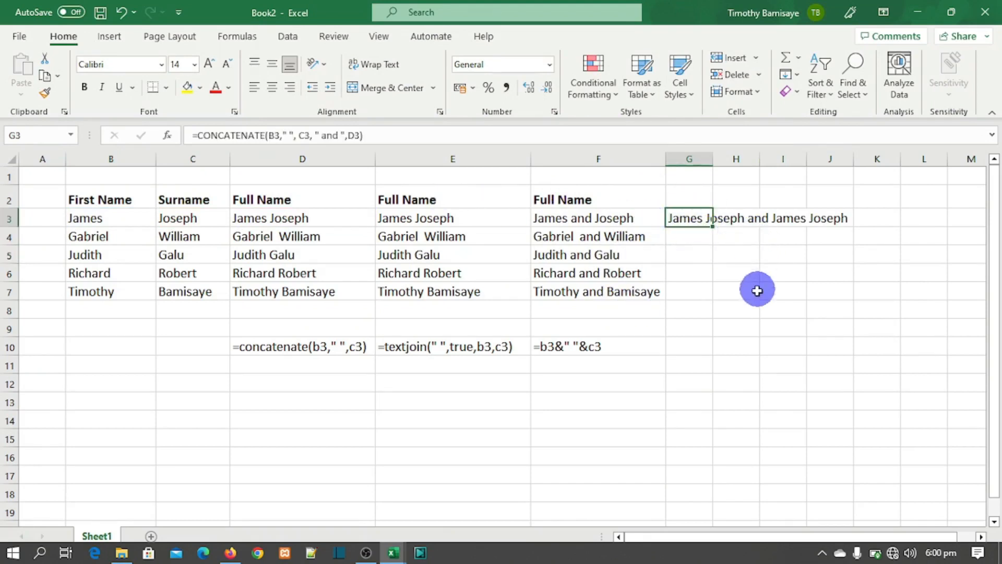
left_click(756, 292)
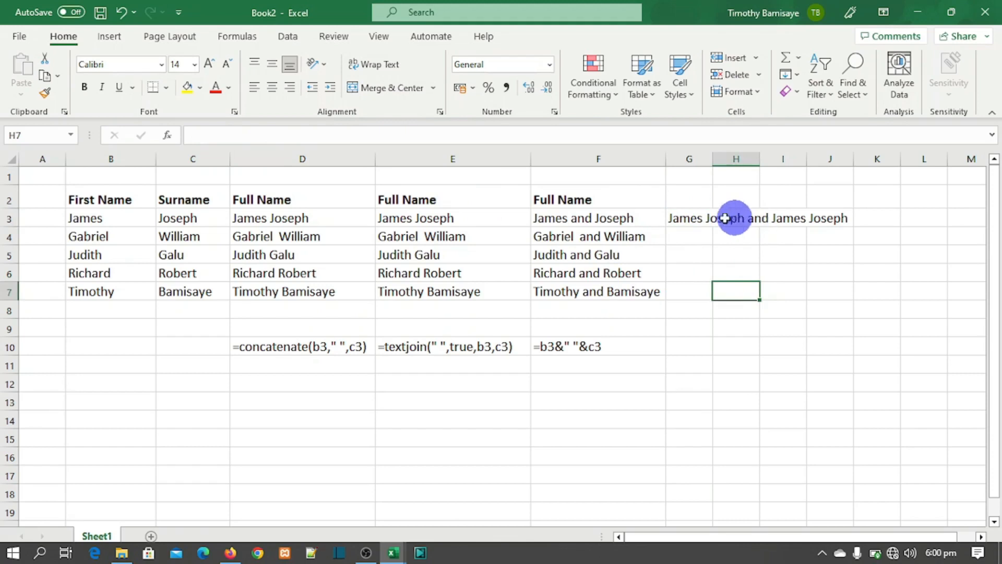
left_click(678, 218)
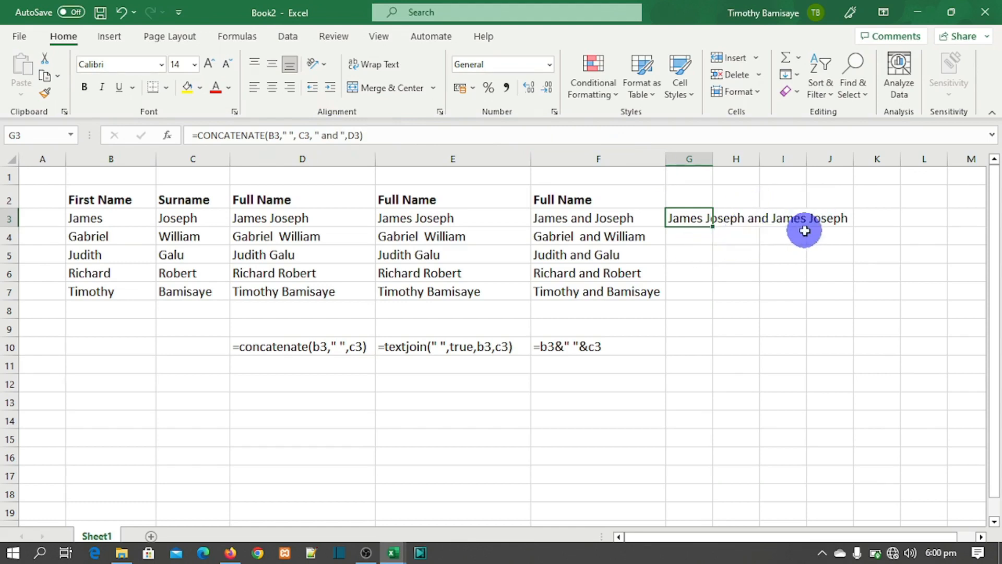
left_click(641, 389)
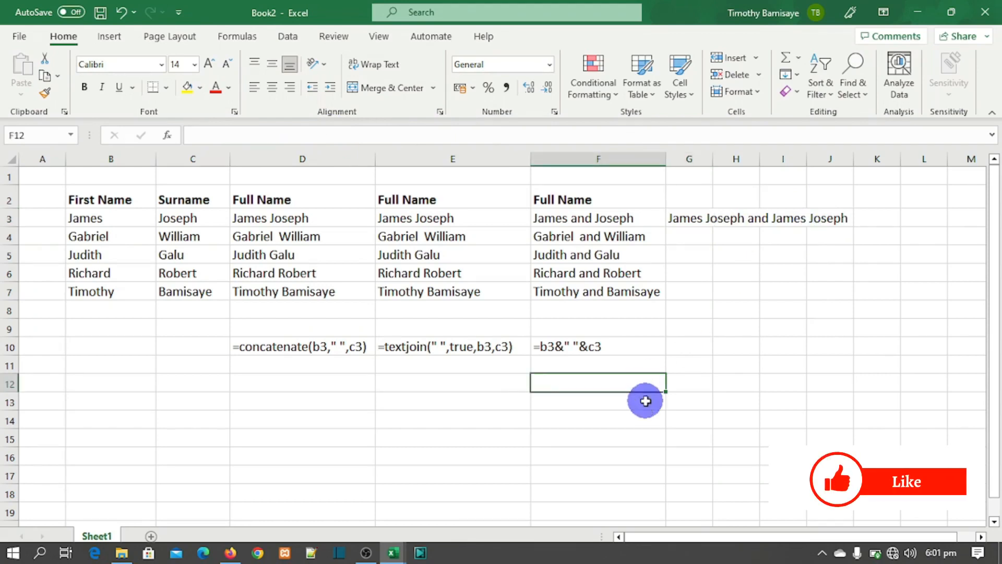
left_click(646, 405)
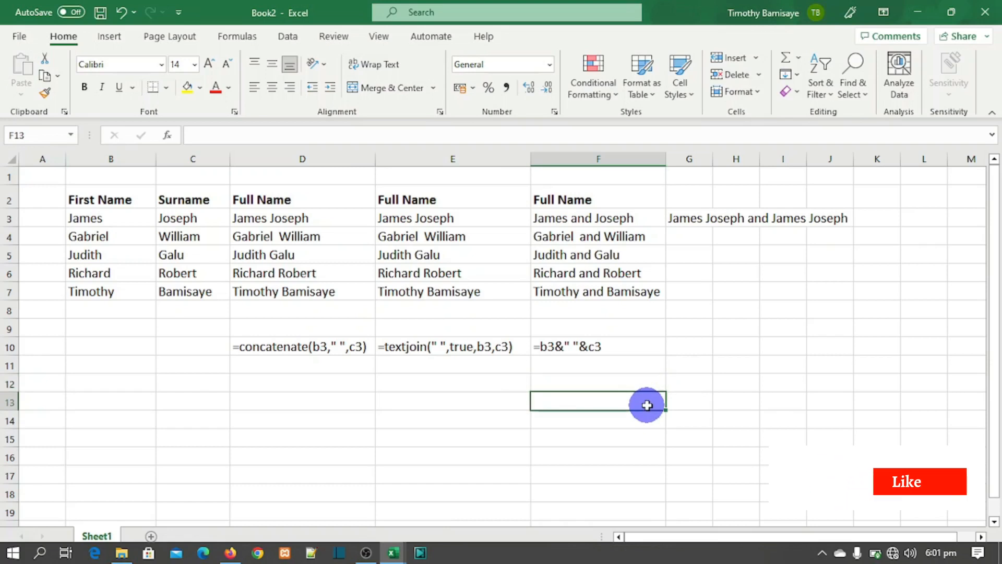